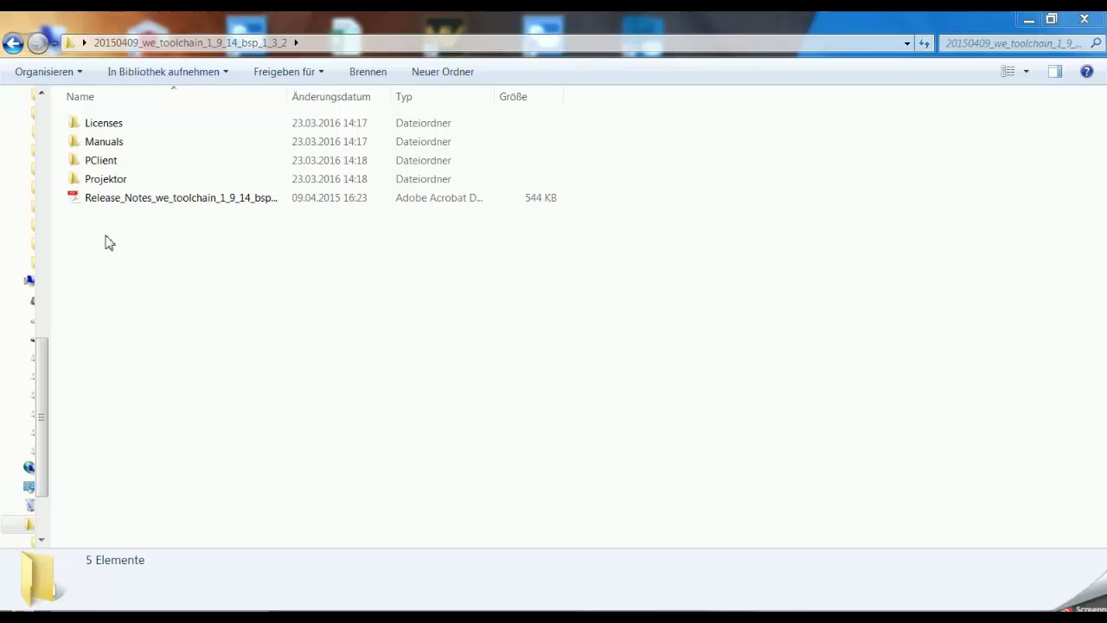
# - Run we_toolchain_v1.9_setup-win32.exe from the Projektor folder and keep English as the setup language
pyautogui.doubleClick(124, 184)
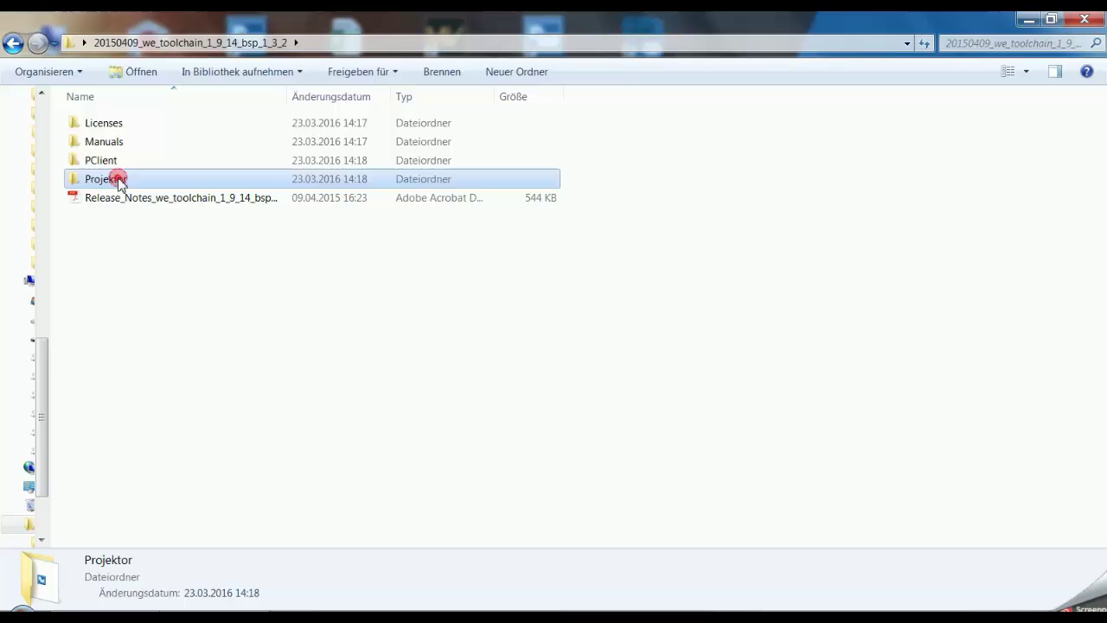
pyautogui.click(157, 123)
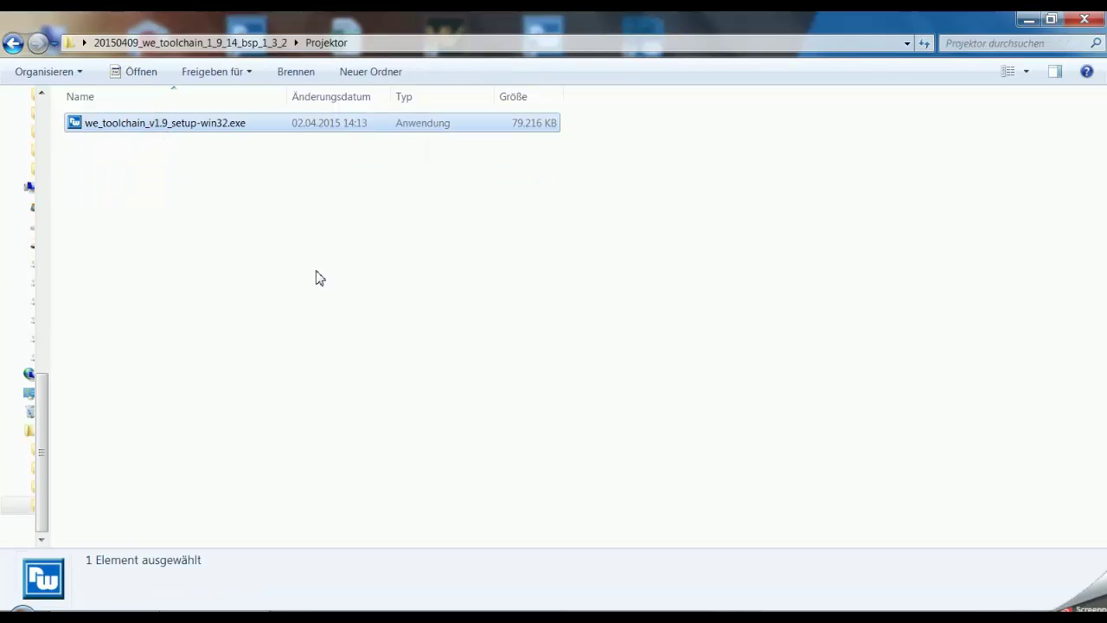
pyautogui.doubleClick(191, 127)
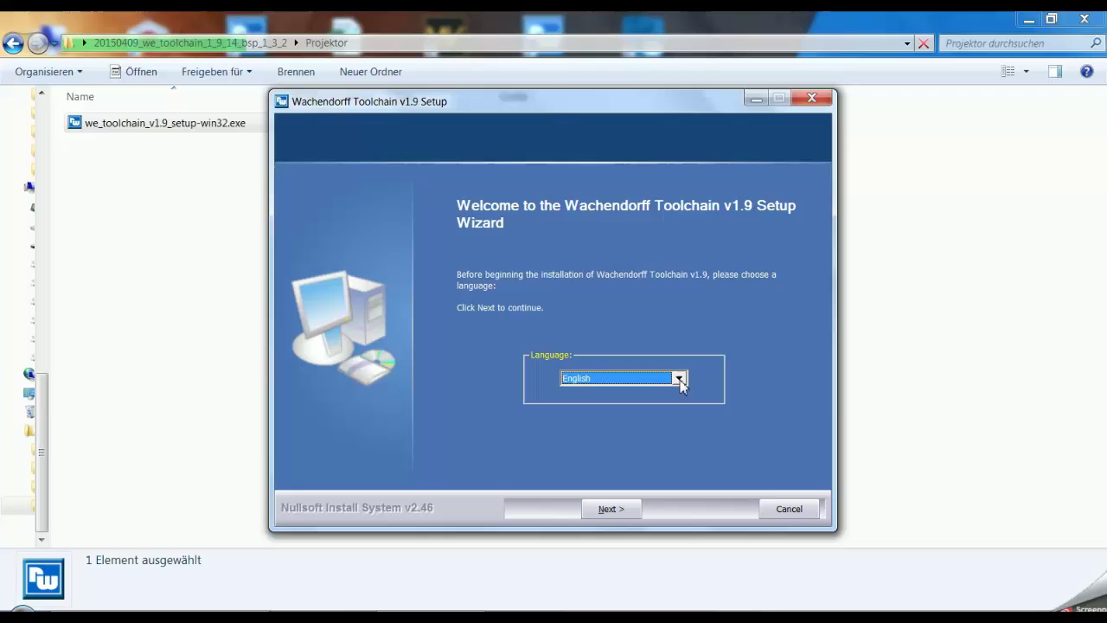
pyautogui.click(678, 379)
pyautogui.click(680, 381)
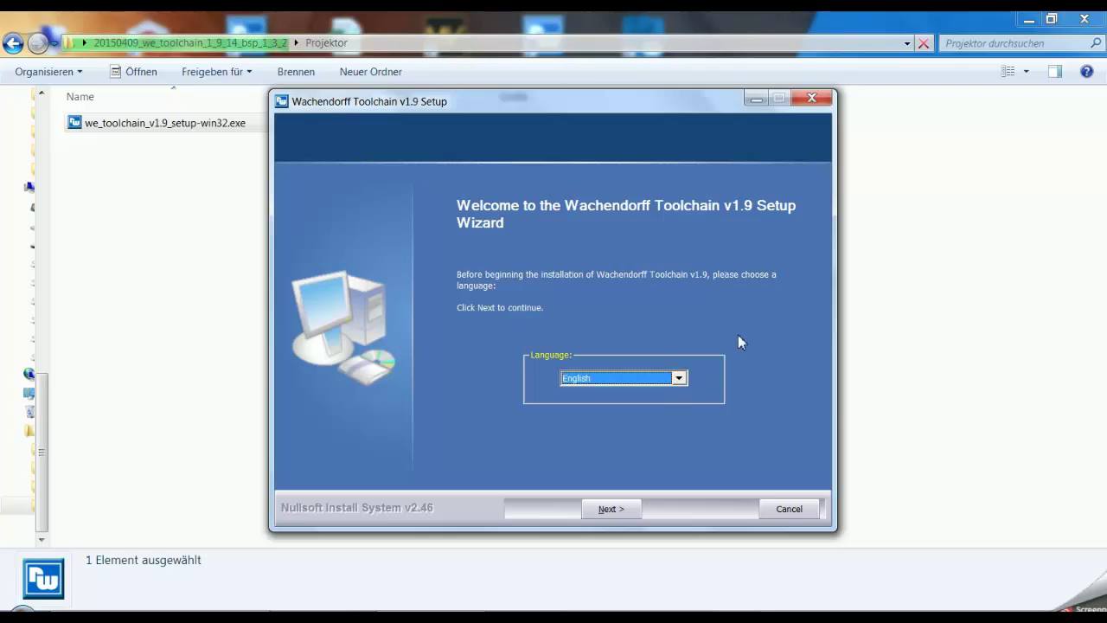
pyautogui.click(611, 508)
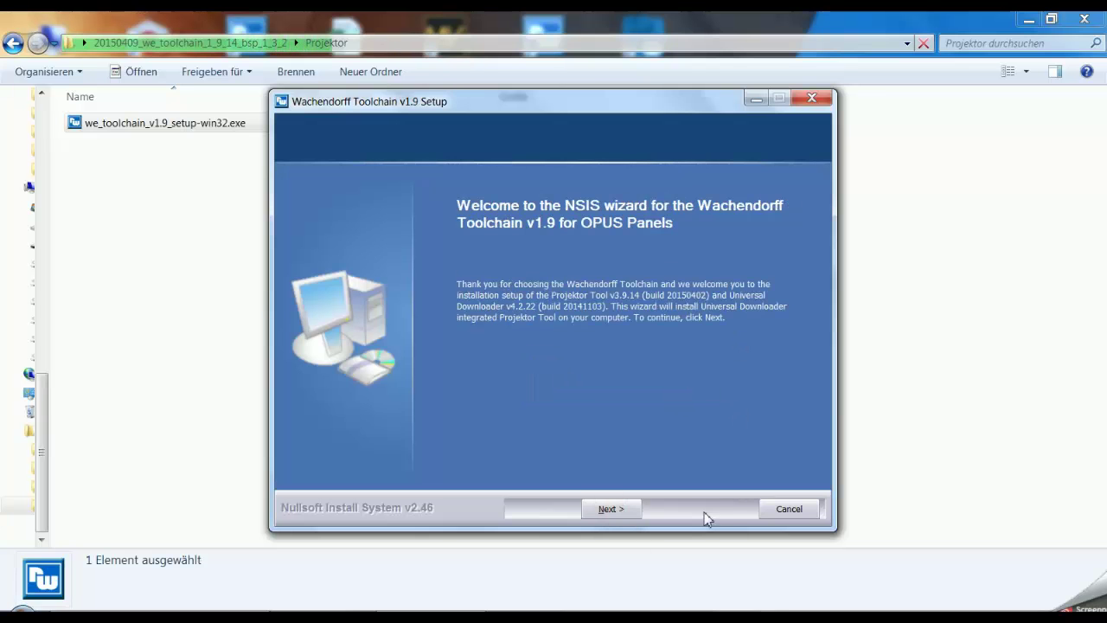
# - Proceed past the setup welcome page, accept the license agreement terms and read them through to the end
pyautogui.click(609, 509)
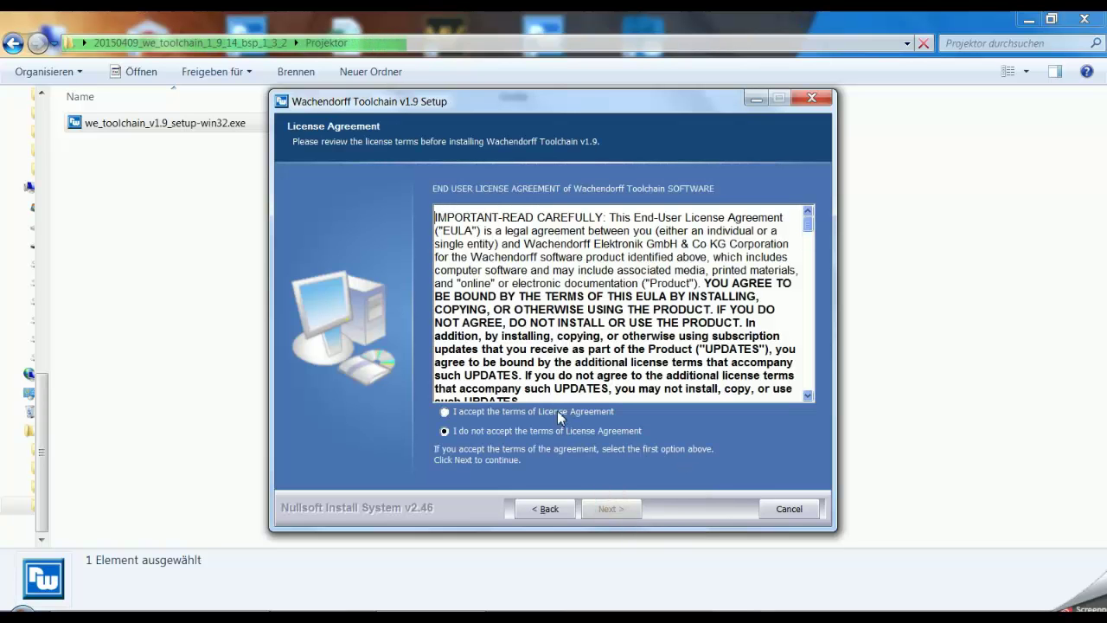
pyautogui.click(558, 414)
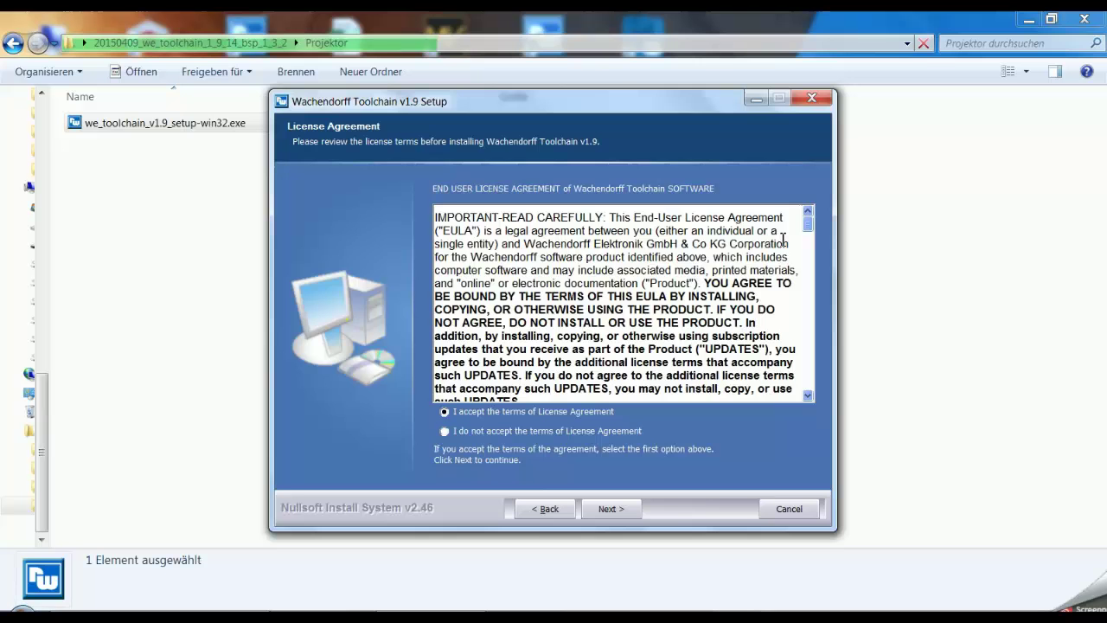
pyautogui.moveTo(809, 227); pyautogui.dragTo(815, 393)
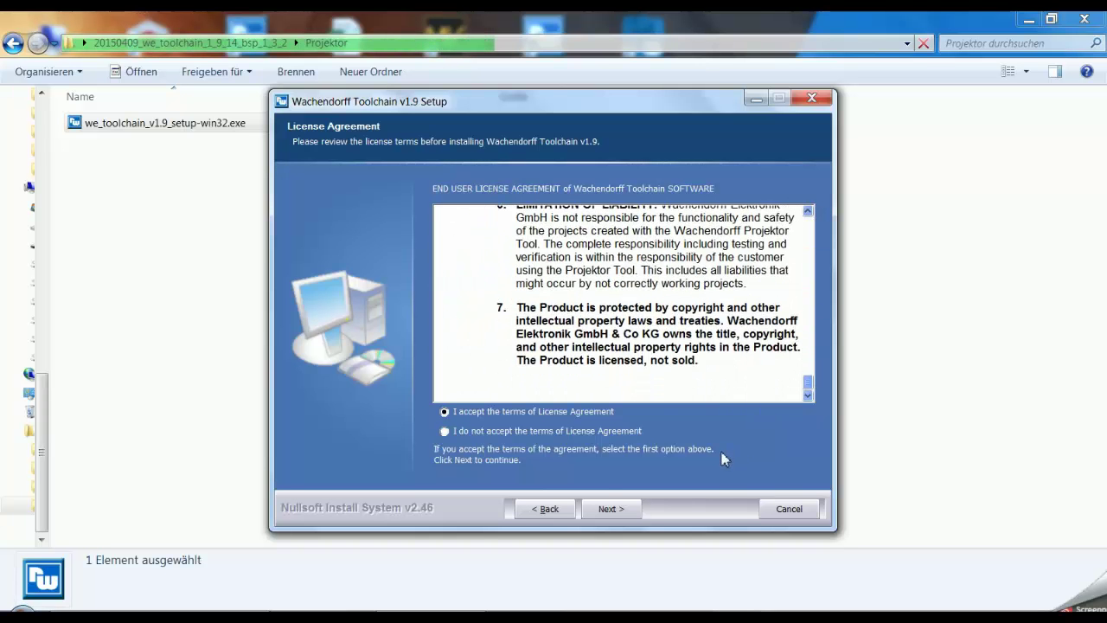
pyautogui.click(611, 510)
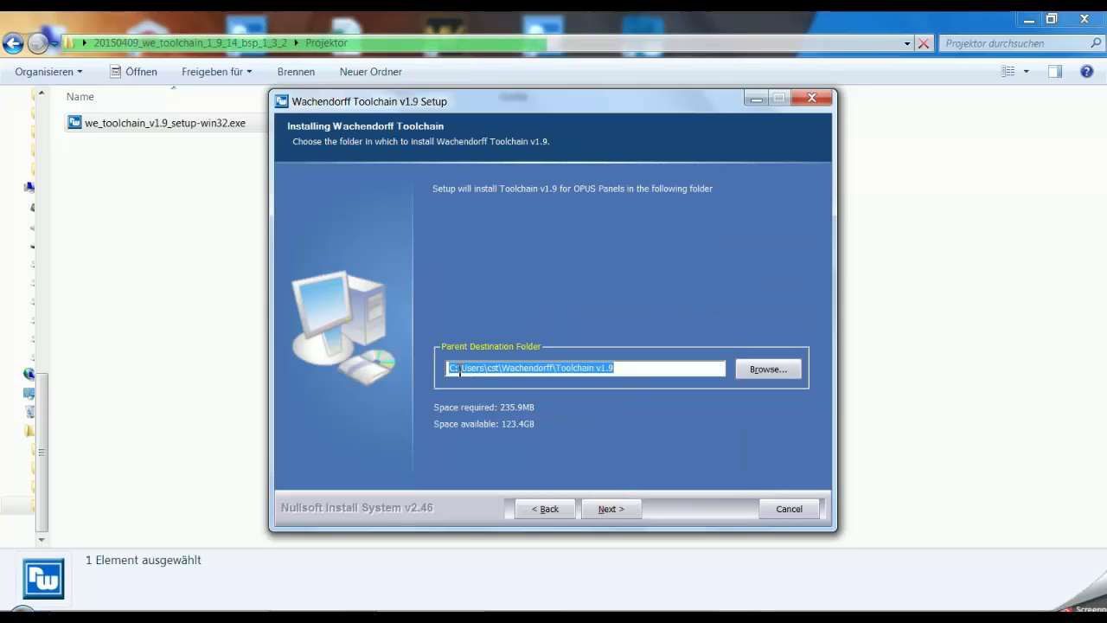
# - Install the toolchain with the default destination folder and the Start Menu folder Wachendorff\Toolchain v1.9, and close the setup wizard
pyautogui.moveTo(617, 368)
pyautogui.mouseDown()
pyautogui.moveTo(441, 369)
pyautogui.moveTo(615, 369)
pyautogui.mouseUp()
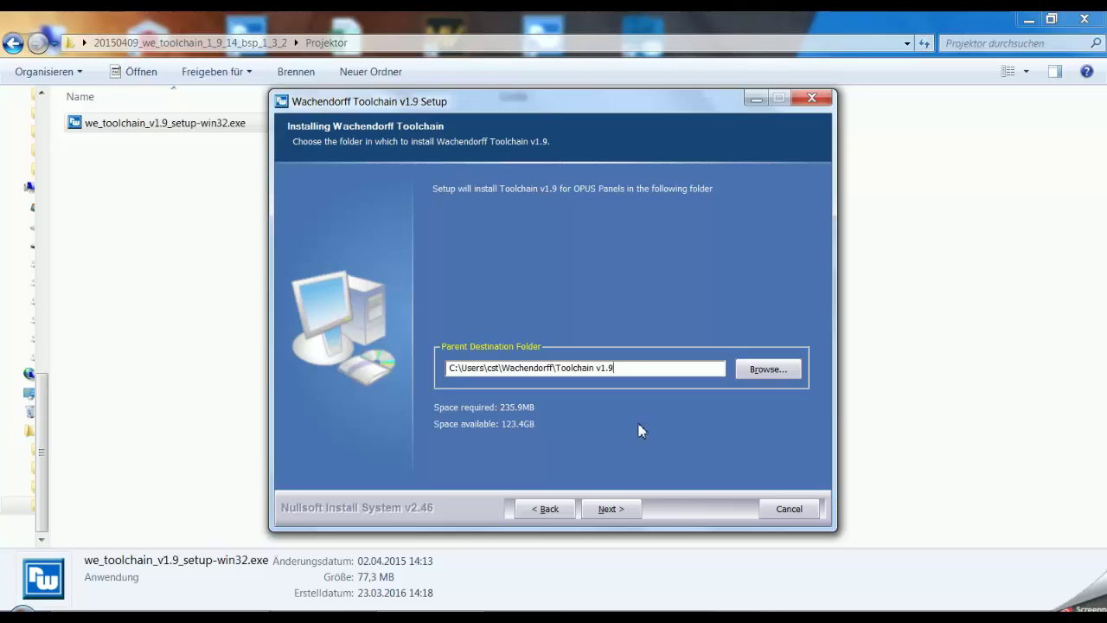
pyautogui.click(619, 510)
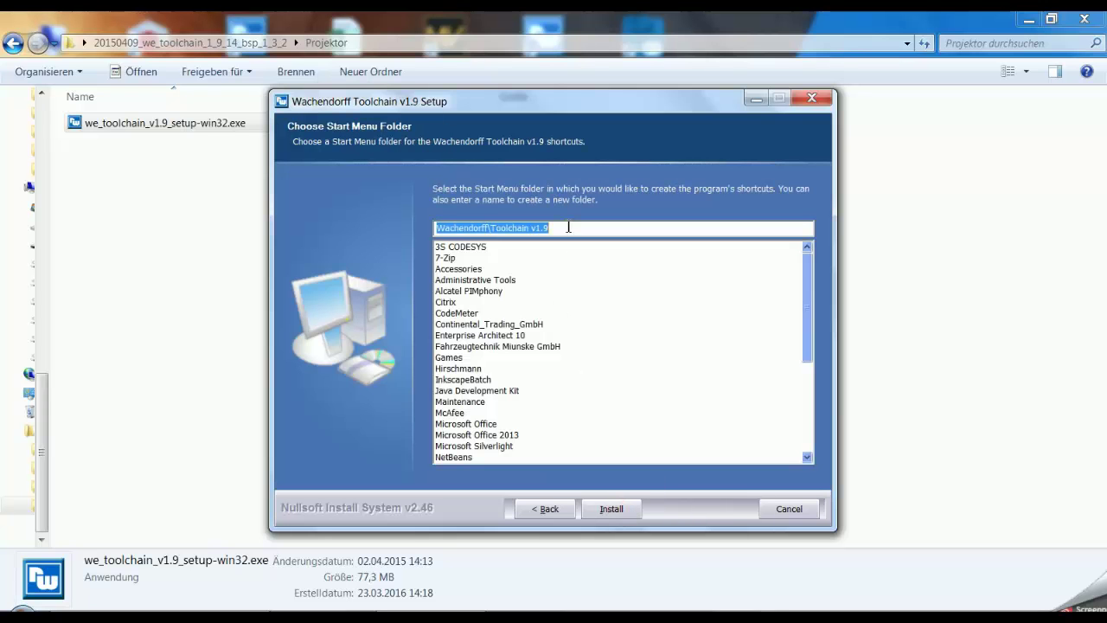
pyautogui.click(618, 509)
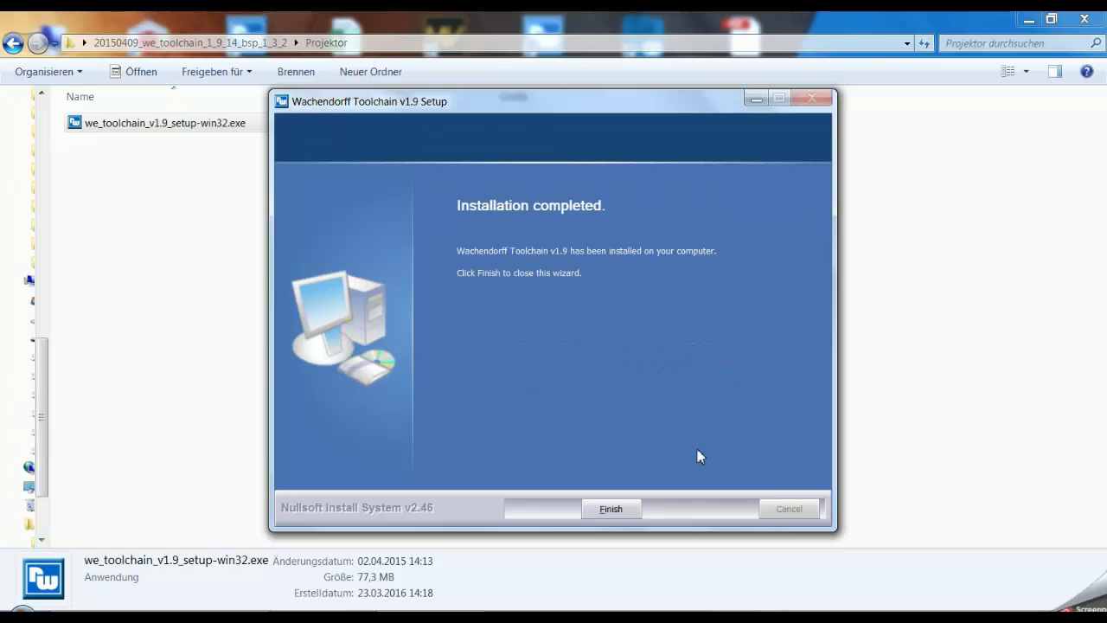
pyautogui.click(612, 508)
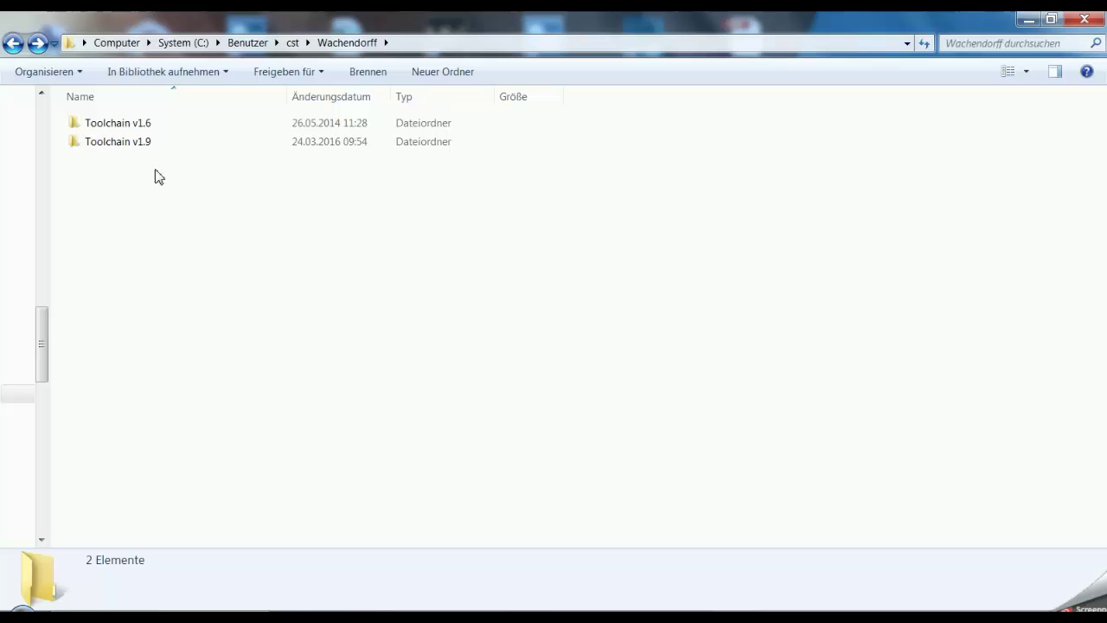
# - Launch the Projektor Tool from the projektor_tool\bin folder of Toolchain v1.9 and maximize its window
pyautogui.doubleClick(121, 144)
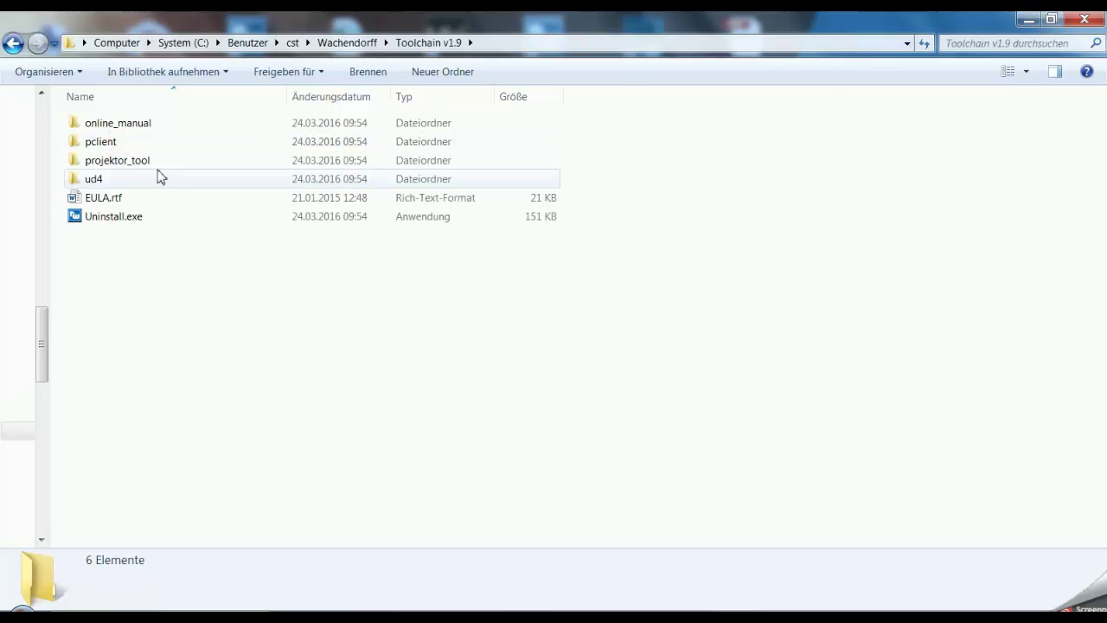
pyautogui.click(128, 177)
pyautogui.doubleClick(121, 160)
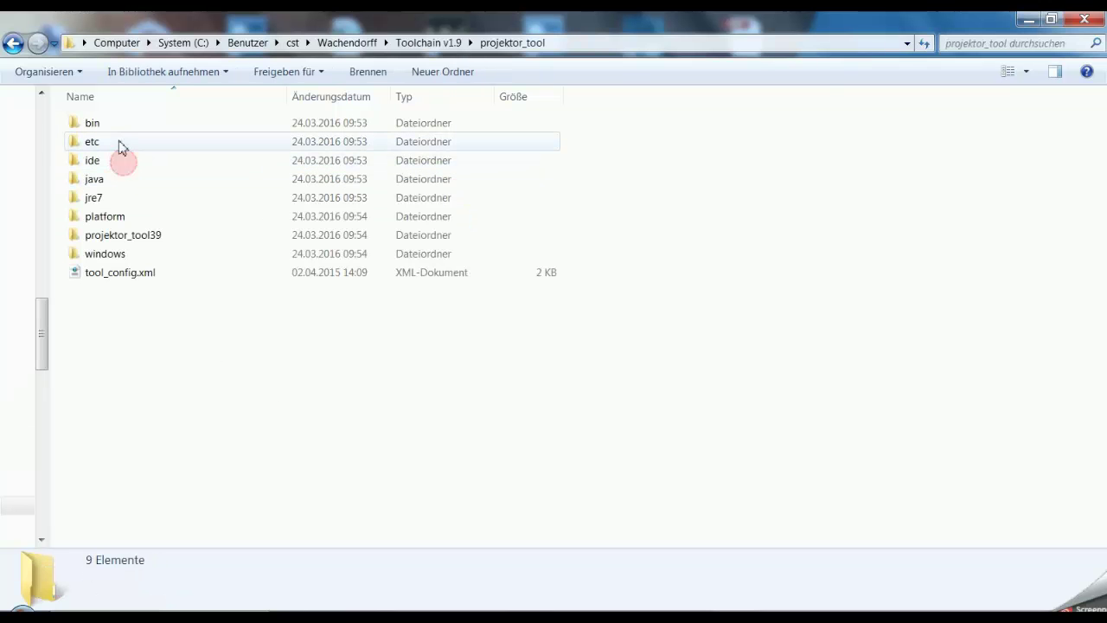
pyautogui.doubleClick(109, 123)
pyautogui.doubleClick(130, 142)
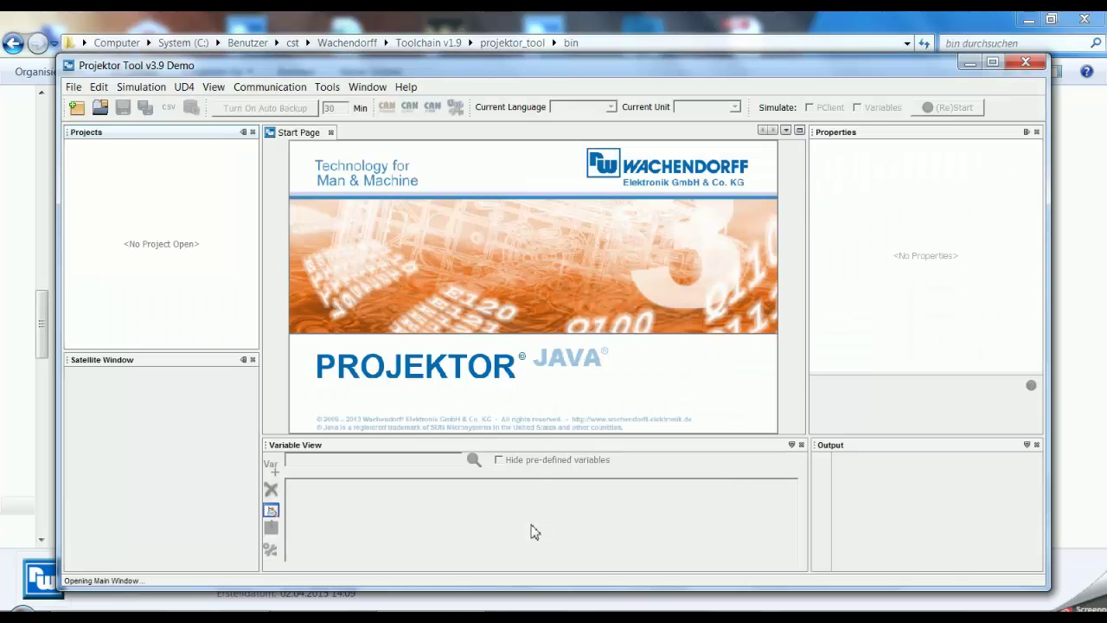
pyautogui.click(992, 63)
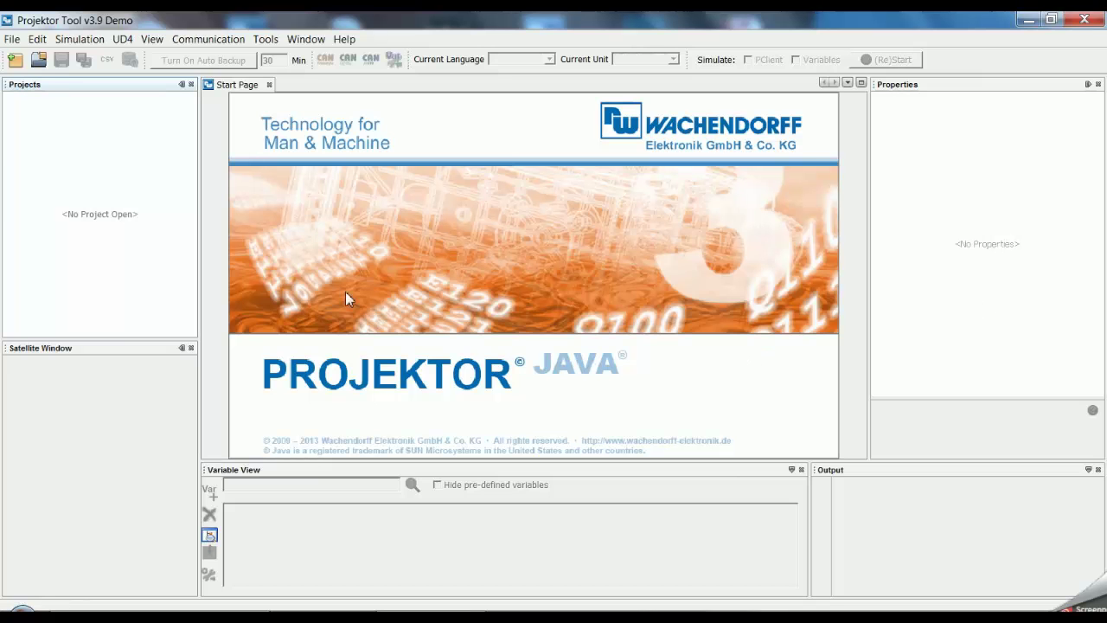
# - Create an Empty Projektor Project named EmptyProjektorProject_1 for the OPUS A3 Standard Basic panel with metric units
pyautogui.click(16, 60)
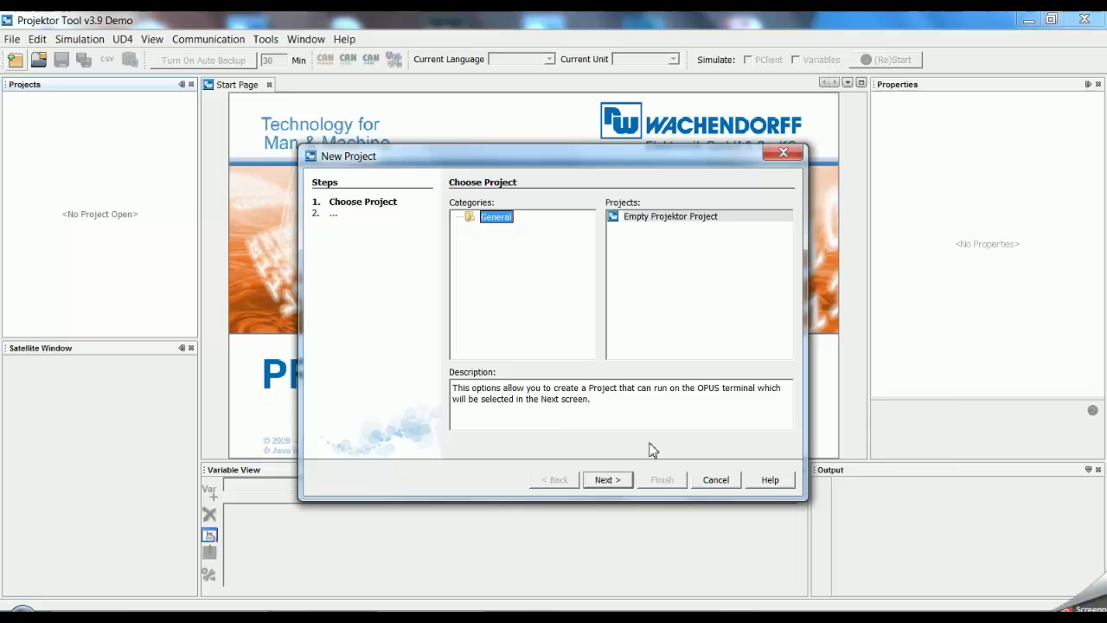
pyautogui.click(623, 481)
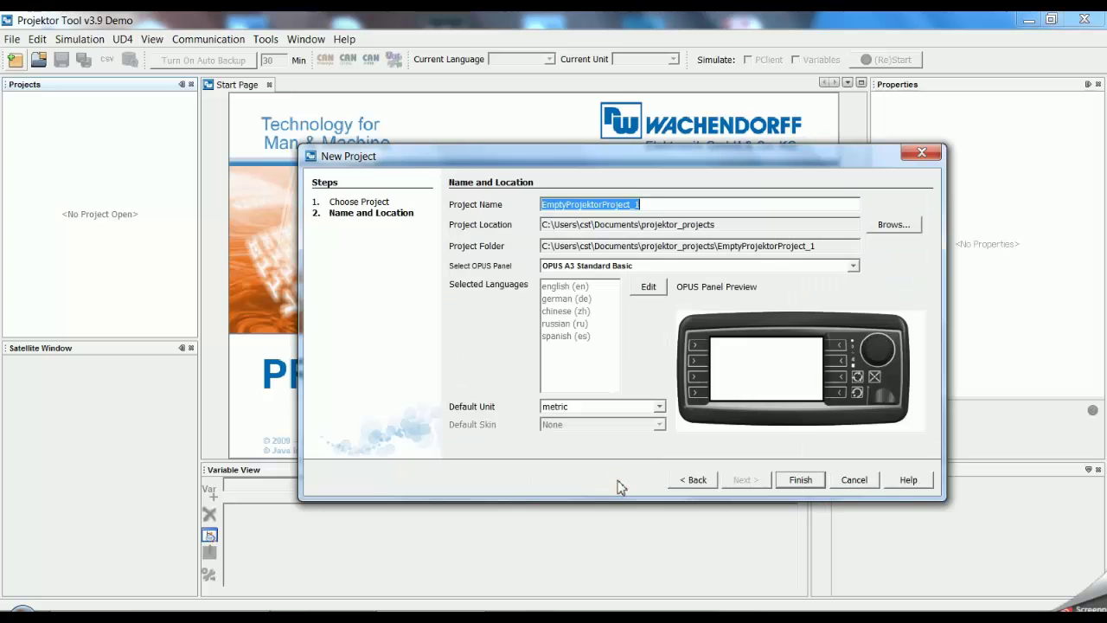
pyautogui.click(797, 481)
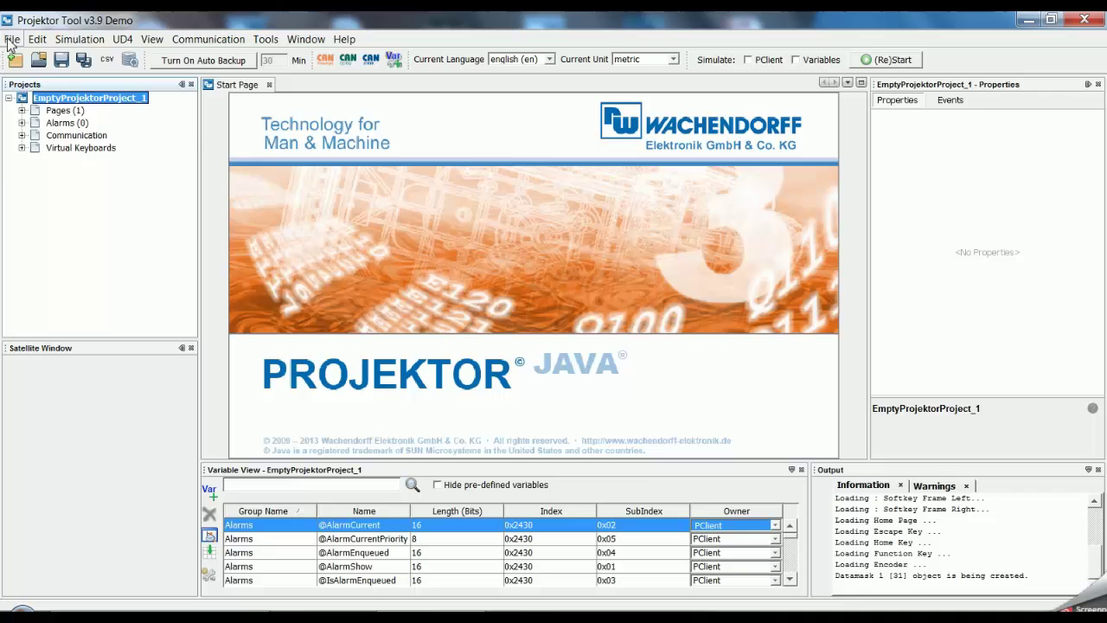
pyautogui.click(12, 39)
pyautogui.moveTo(33, 43)
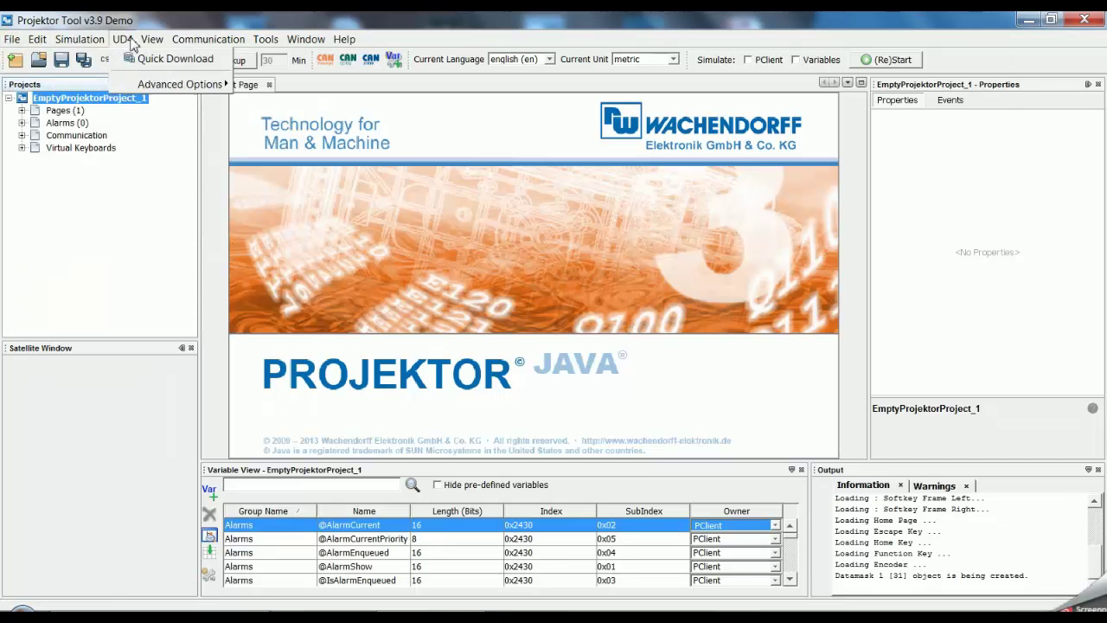
pyautogui.moveTo(268, 41)
pyautogui.moveTo(72, 39)
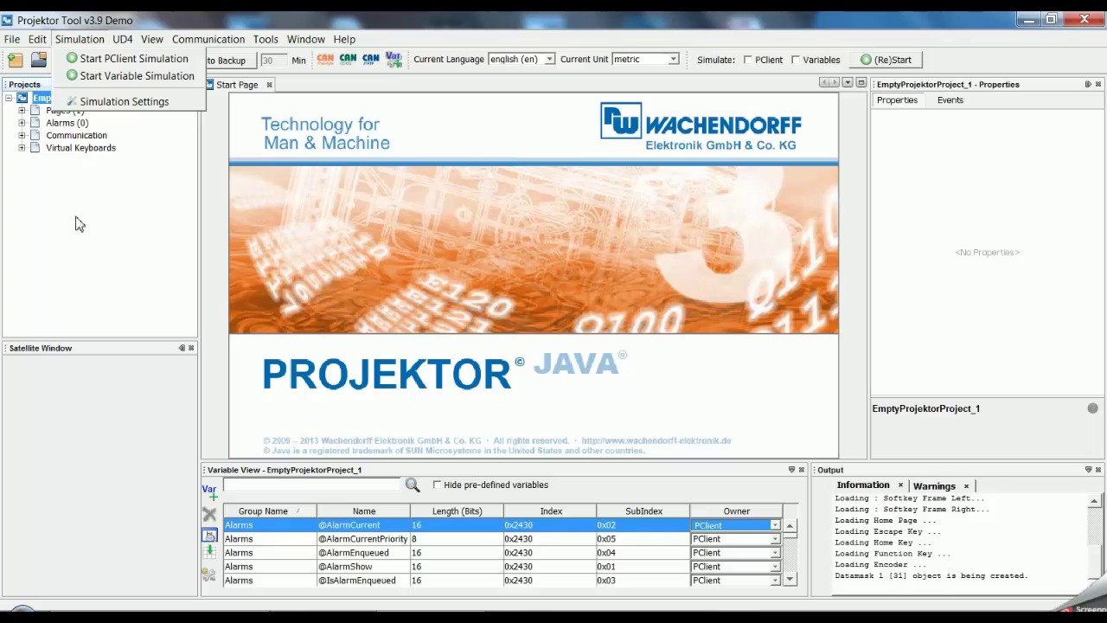
pyautogui.click(361, 79)
pyautogui.click(344, 40)
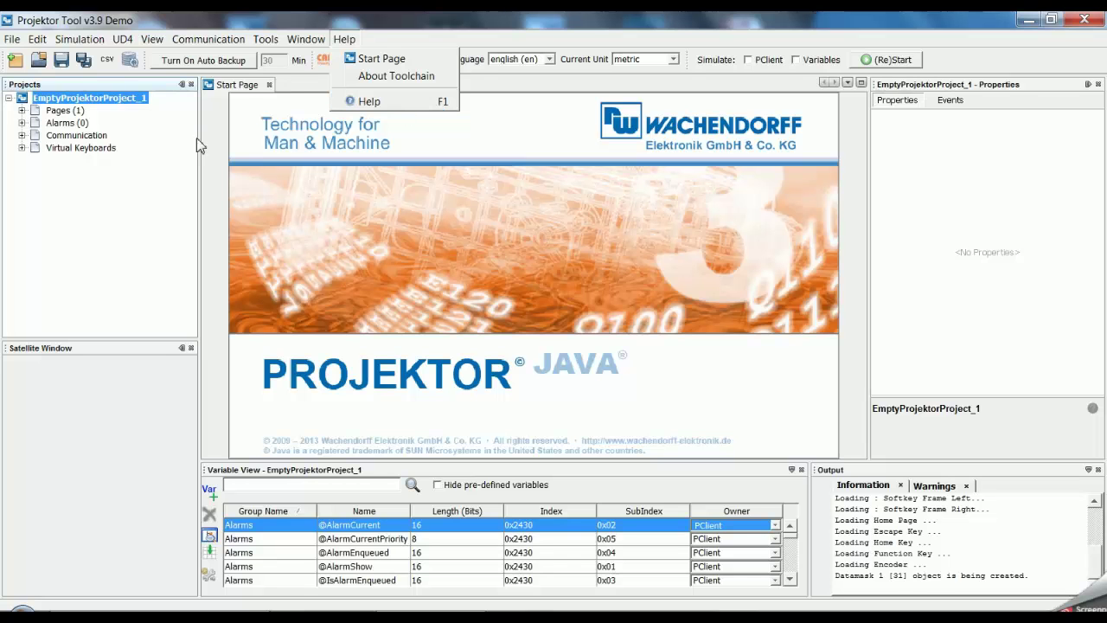
pyautogui.click(147, 201)
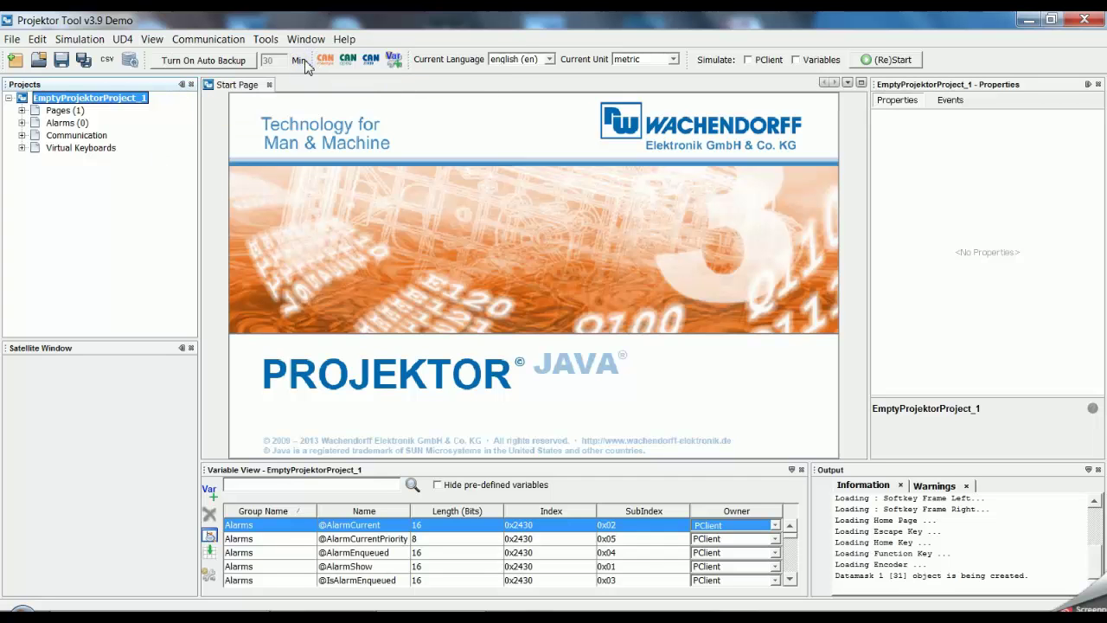
# - Hide the Backup toolbar and review the list of available toolbars
pyautogui.rightClick(312, 60)
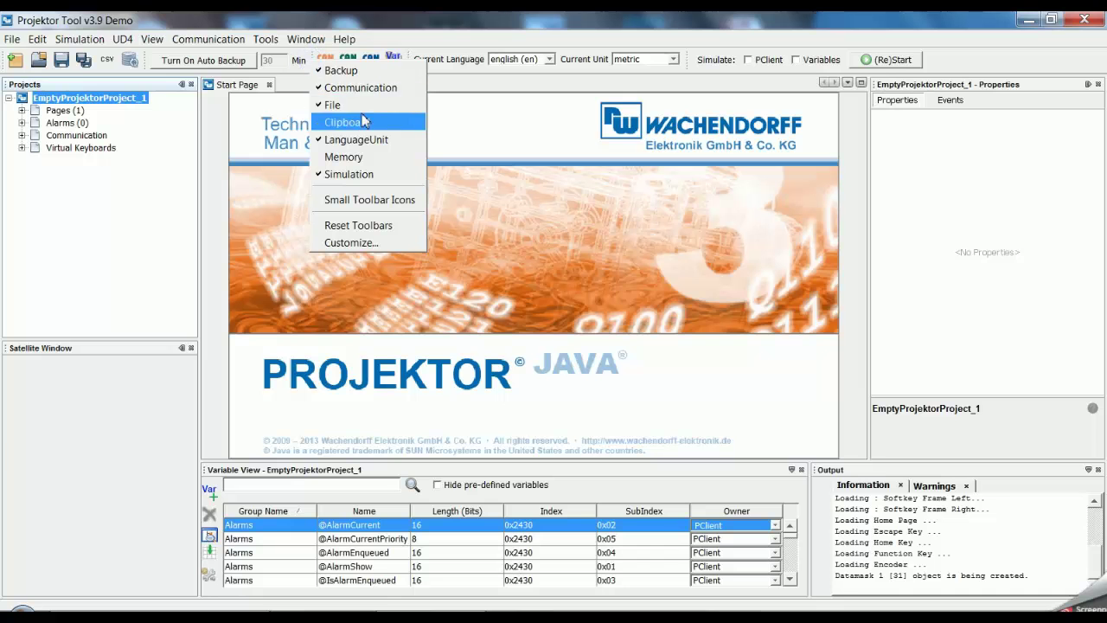
pyautogui.click(359, 74)
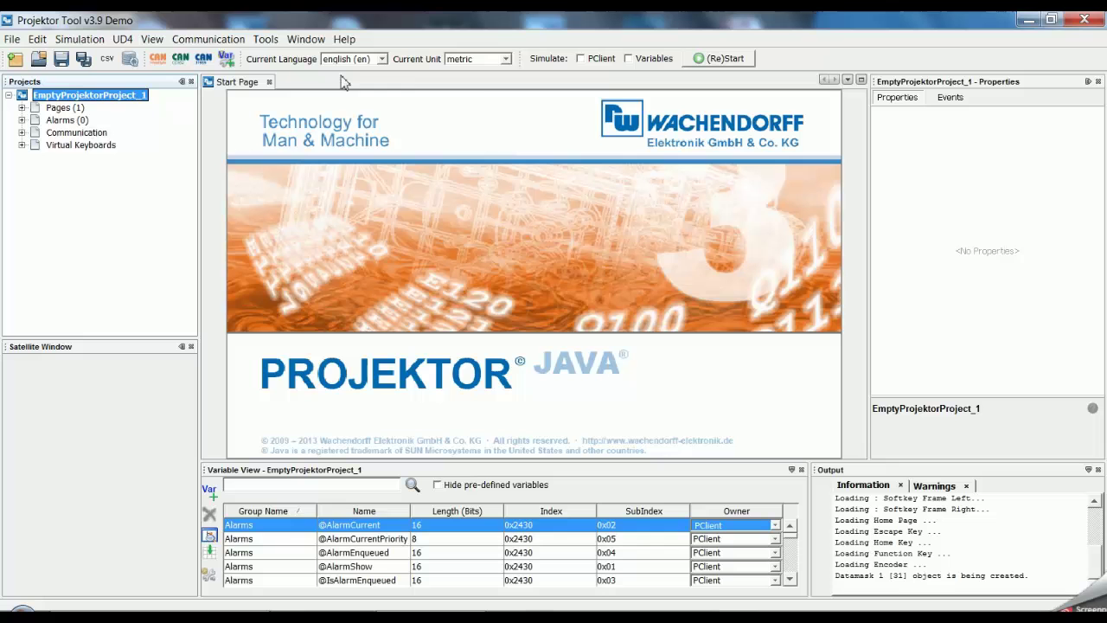
pyautogui.rightClick(792, 64)
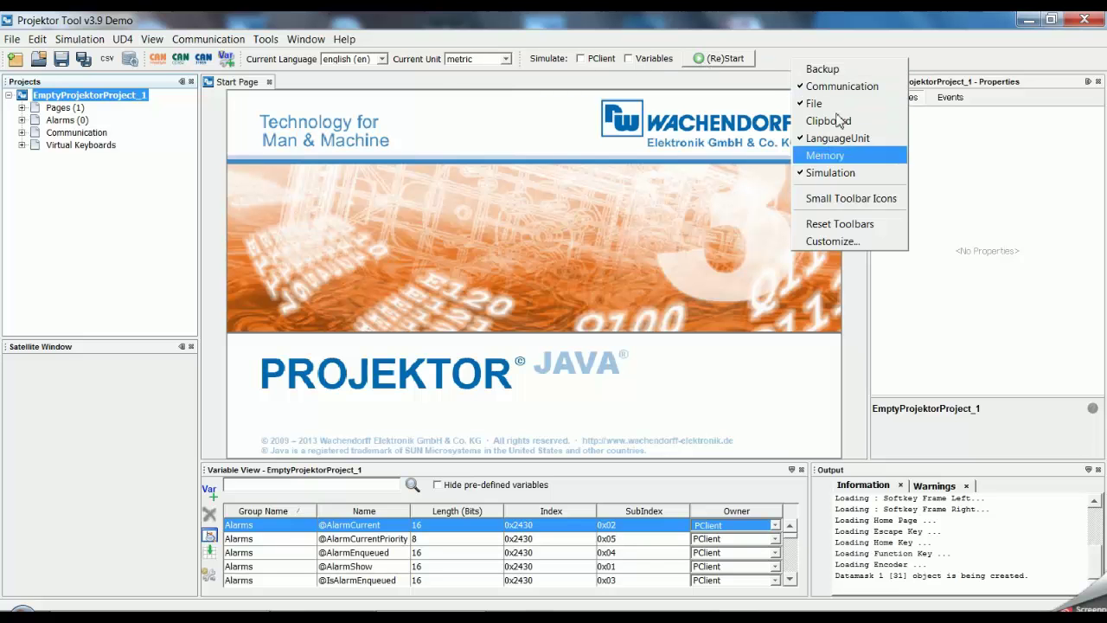
pyautogui.click(774, 57)
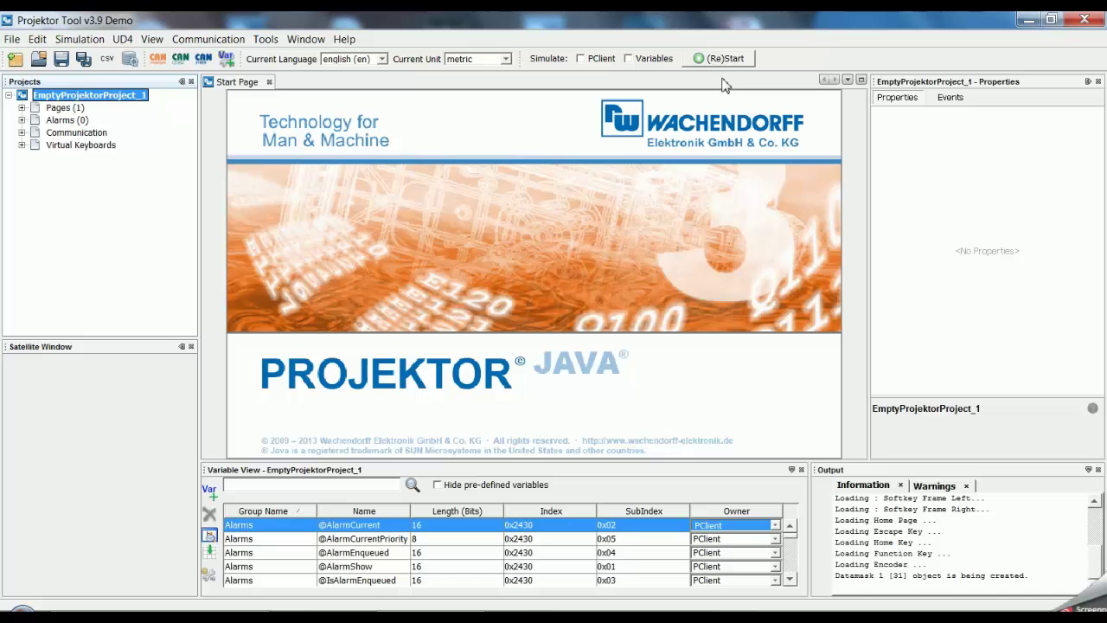
# - Enable PClient for simulation, start the simulation to view the empty panel, and close the pclient window
pyautogui.click(580, 58)
pyautogui.click(723, 58)
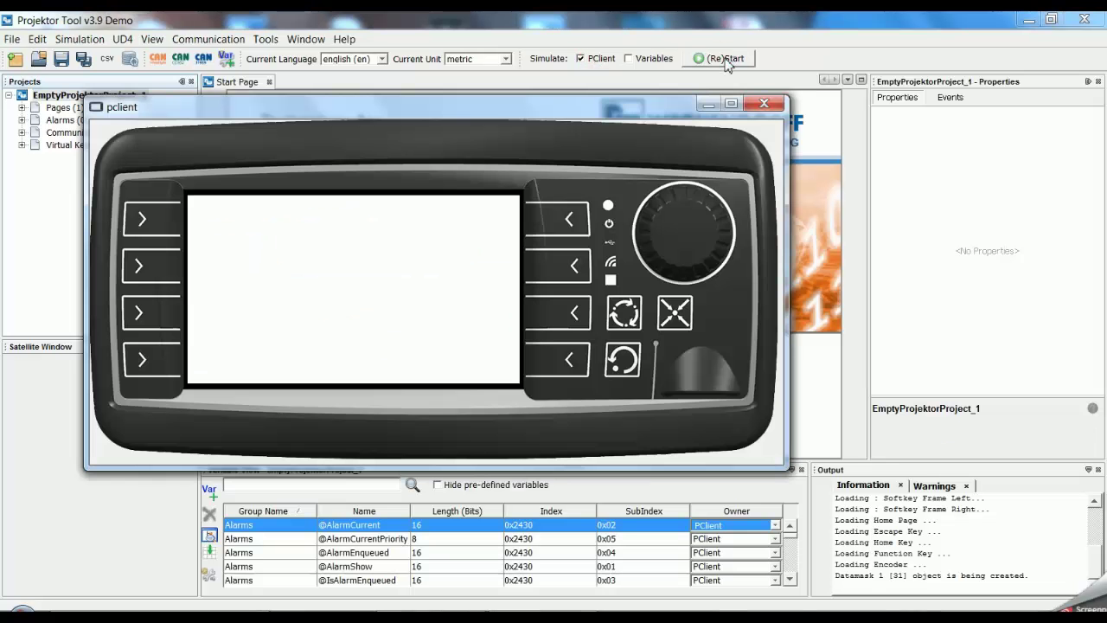
pyautogui.moveTo(512, 113); pyautogui.dragTo(542, 96)
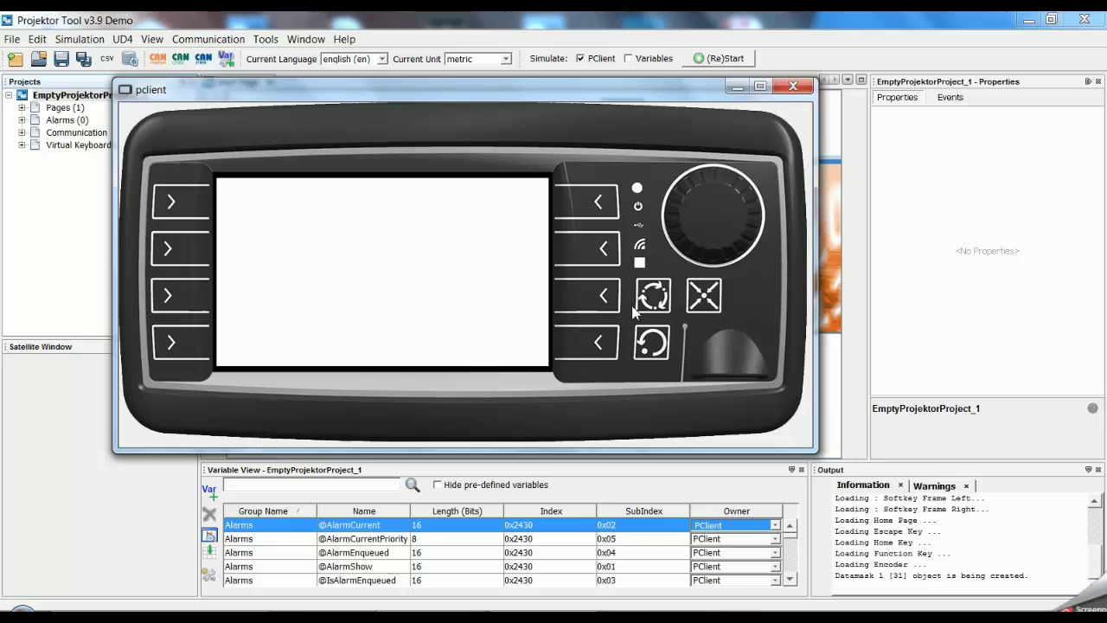
pyautogui.click(793, 86)
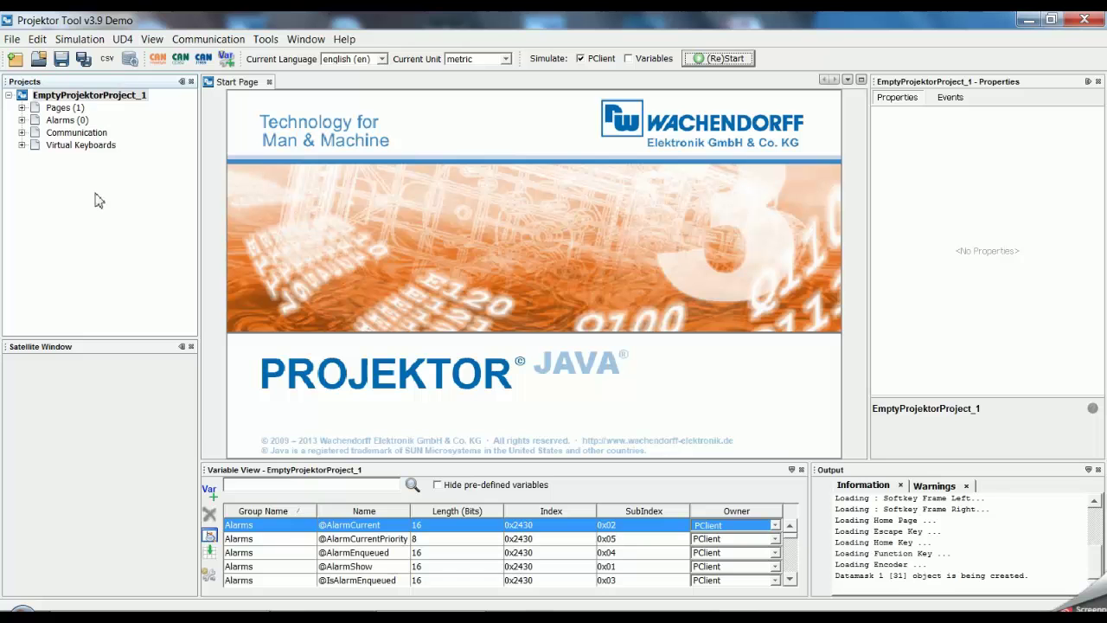
# - Examine the project tree by expanding Pages, Home Page and DataMask, and selecting the Alarms and Communication entries
pyautogui.click(22, 107)
pyautogui.click(35, 119)
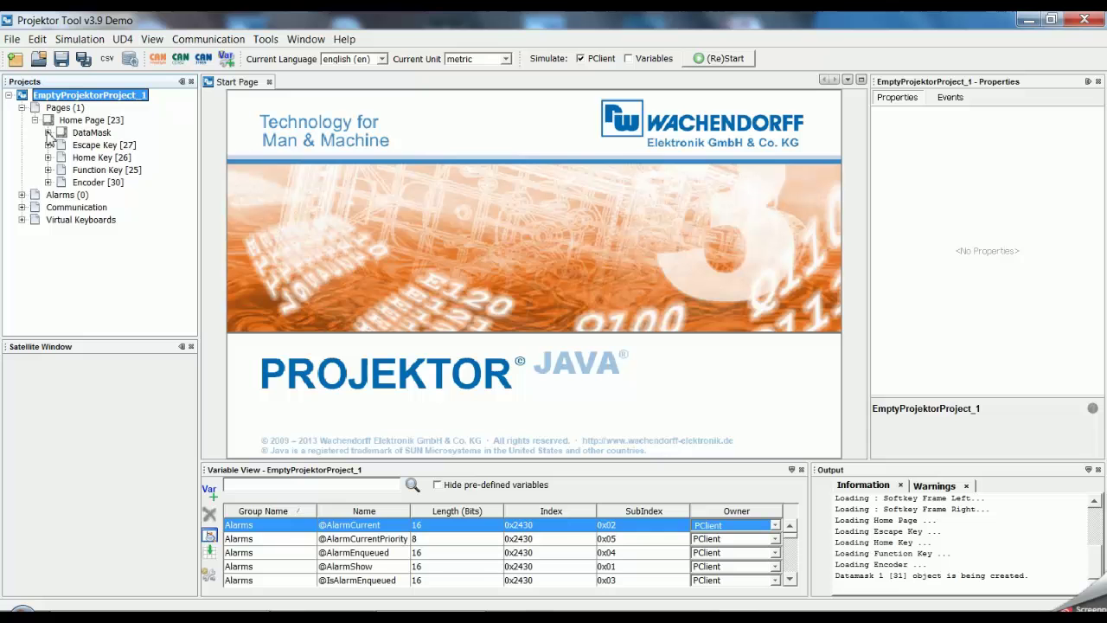
pyautogui.click(47, 132)
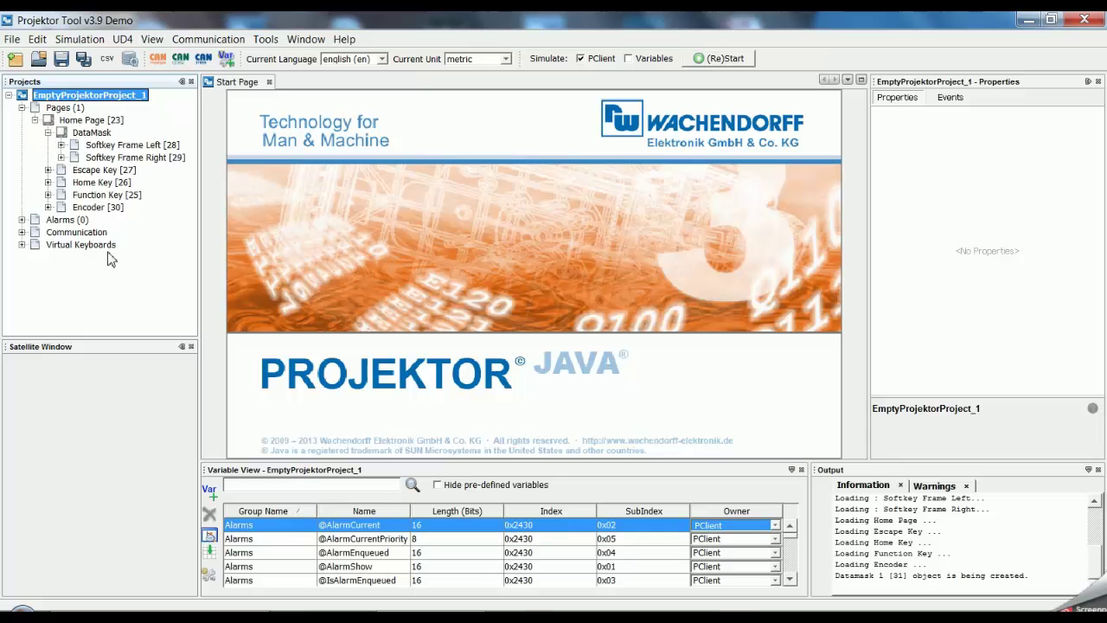
pyautogui.click(64, 221)
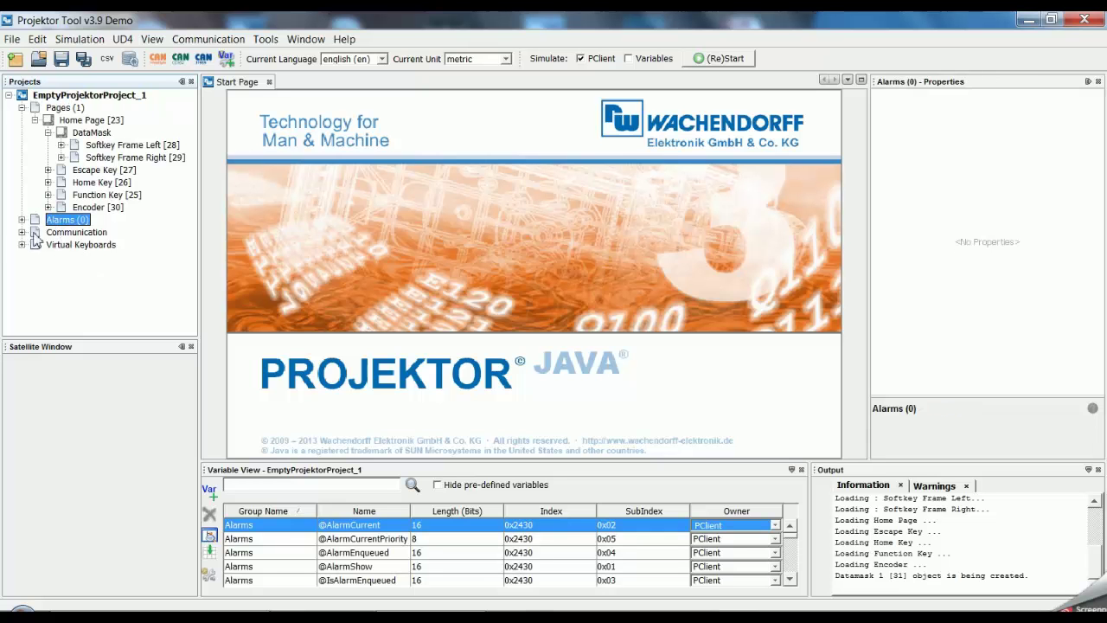
pyautogui.click(72, 233)
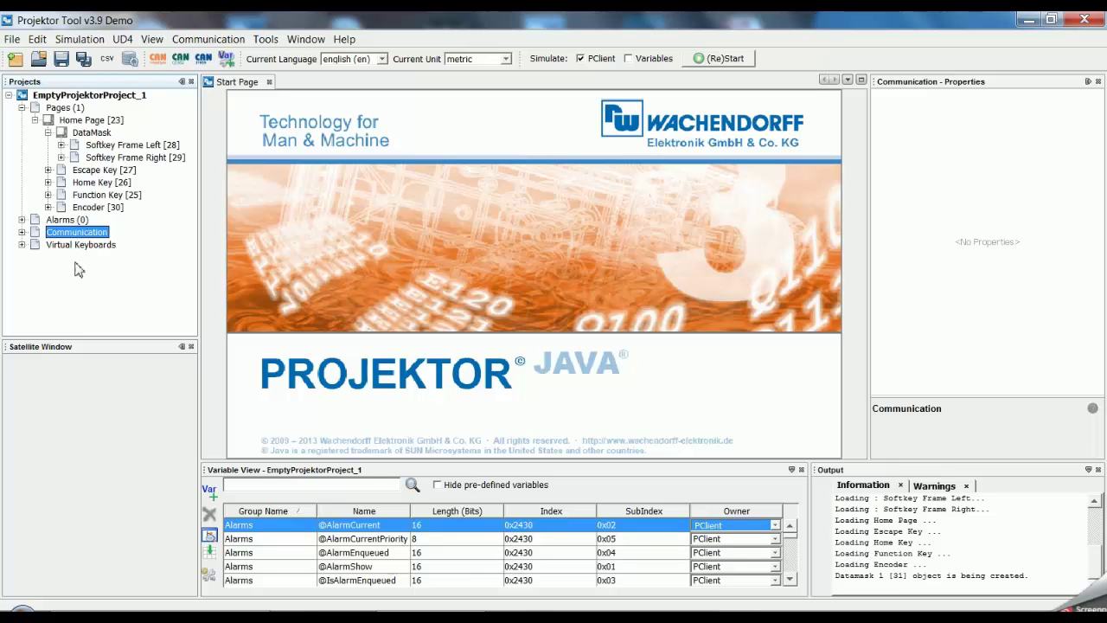
# - Open the Home Page for editing and inspect its panel closely, moving the visible section with the Satellite Window
pyautogui.click(69, 246)
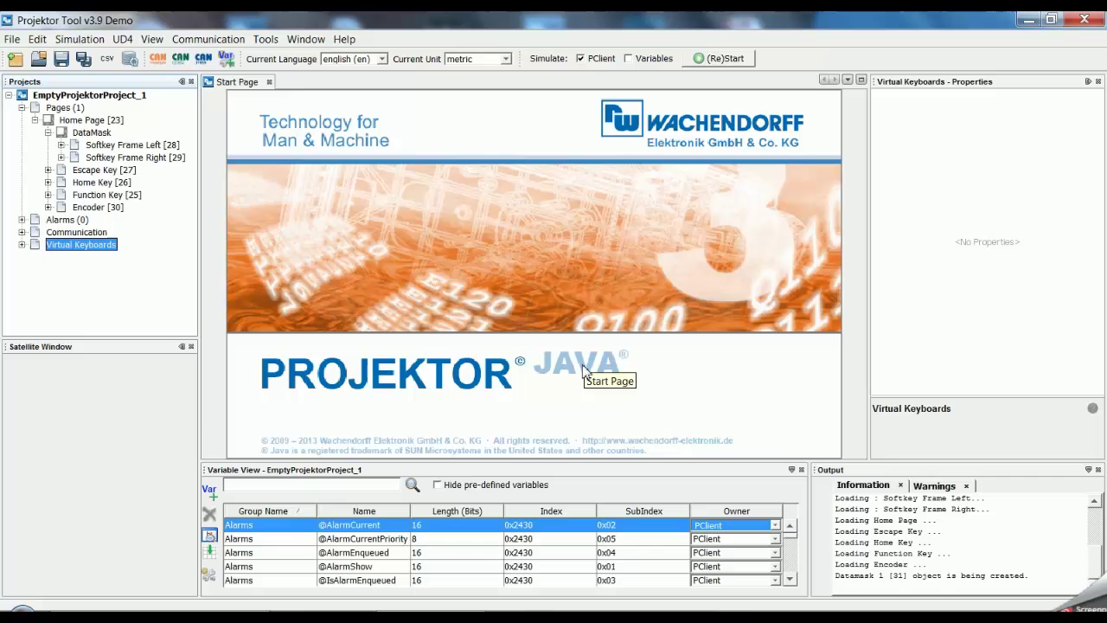
pyautogui.doubleClick(87, 122)
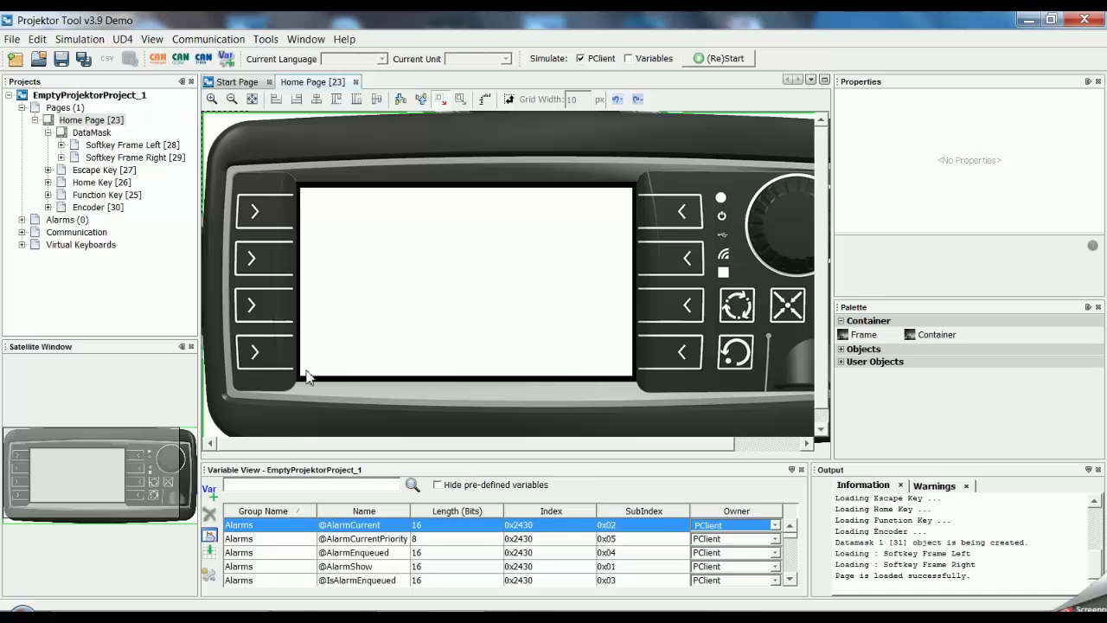
pyautogui.scroll(3, 405, 277)
pyautogui.scroll(5, 447, 296)
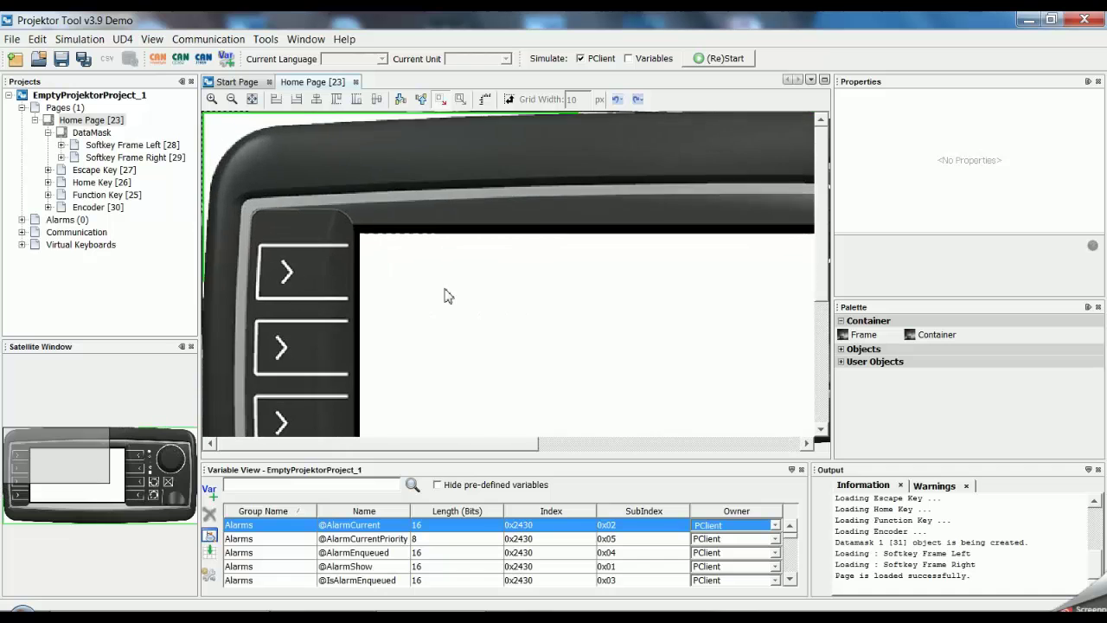
pyautogui.scroll(1, 447, 297)
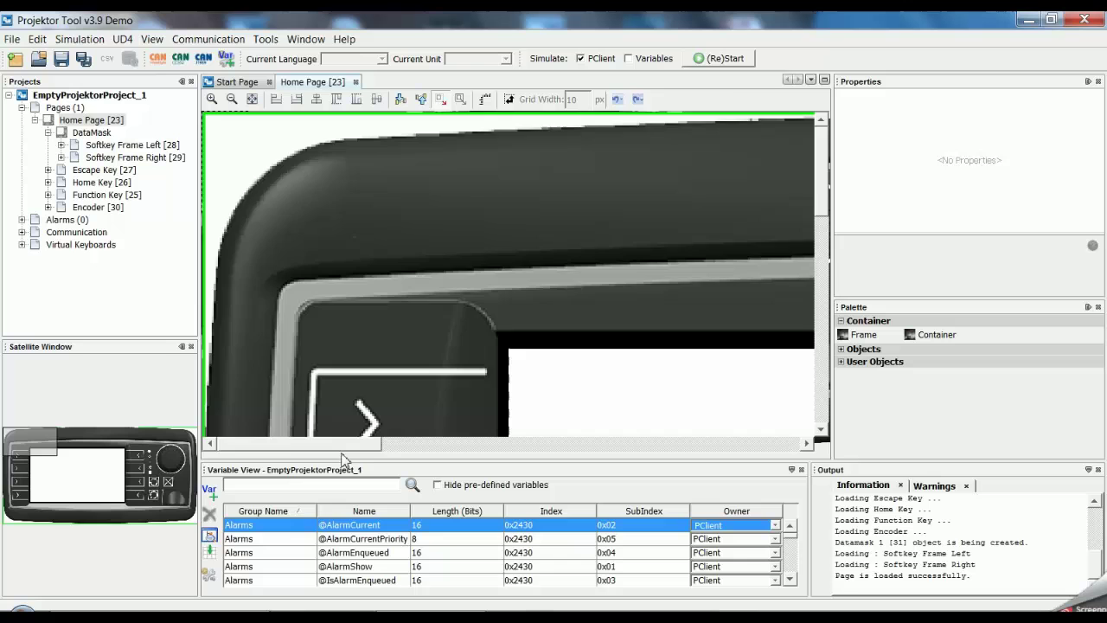
pyautogui.moveTo(339, 444); pyautogui.dragTo(434, 445)
pyautogui.moveTo(821, 173); pyautogui.dragTo(826, 267)
pyautogui.moveTo(366, 445); pyautogui.dragTo(400, 454)
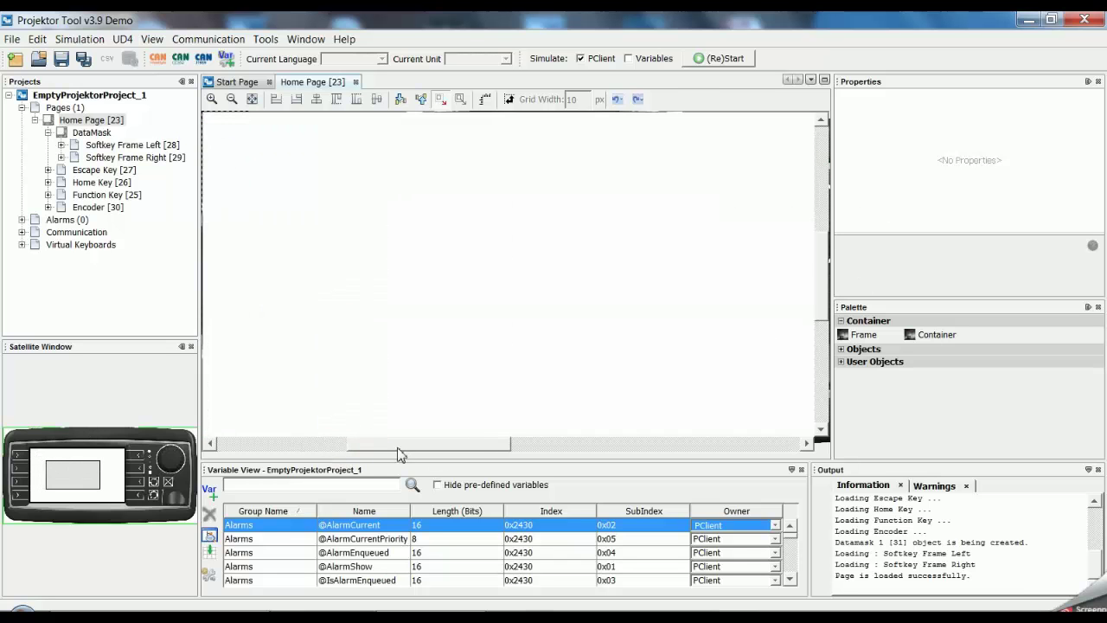
pyautogui.moveTo(86, 487); pyautogui.dragTo(158, 465)
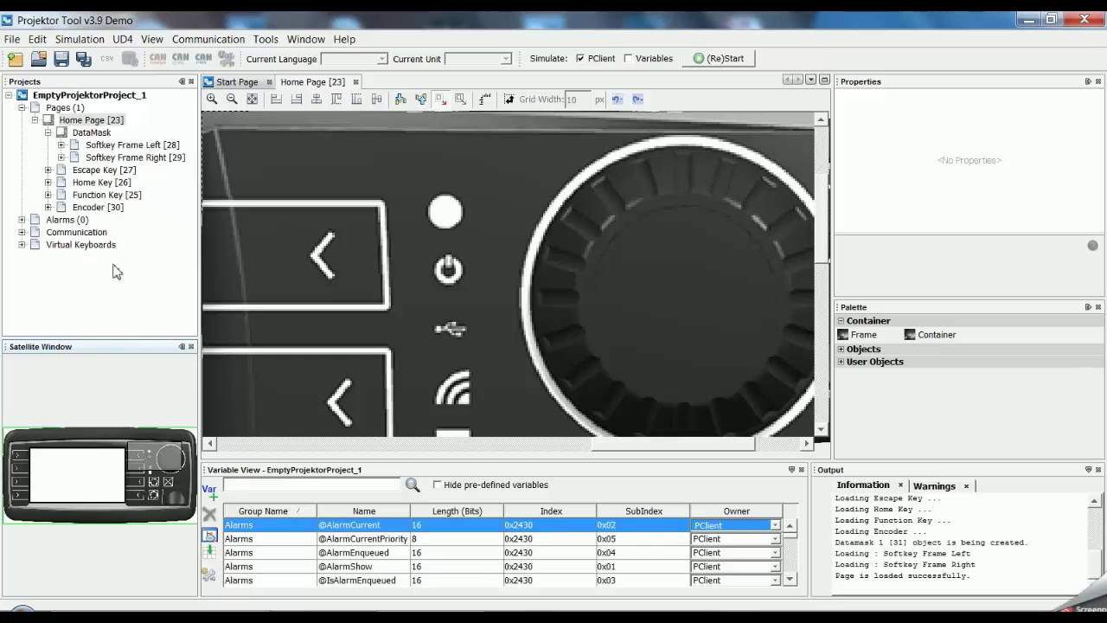
# - Close the Satellite Window and display it again
pyautogui.click(191, 346)
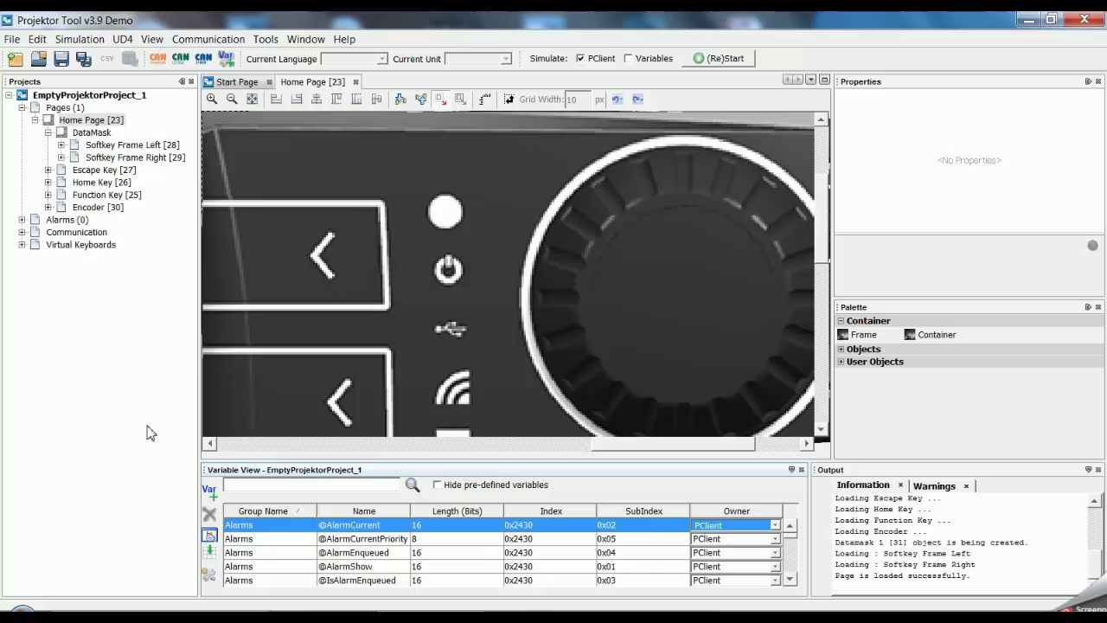
pyautogui.click(305, 40)
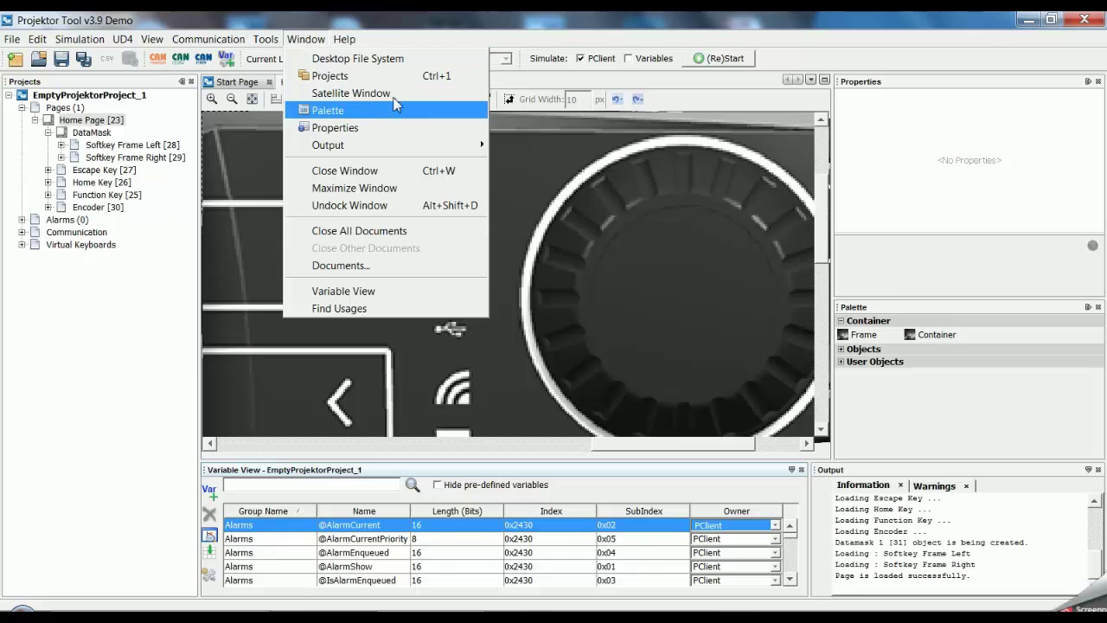
pyautogui.click(353, 93)
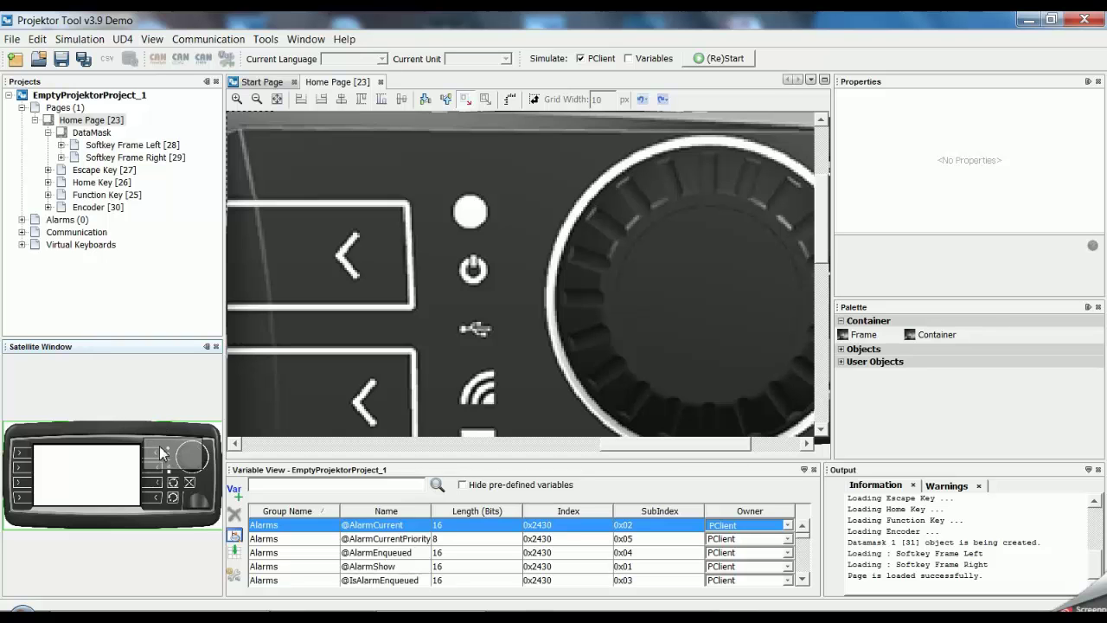
# - Minimize the Satellite Window and the Projects window, and show the minimized project tree temporarily
pyautogui.click(206, 346)
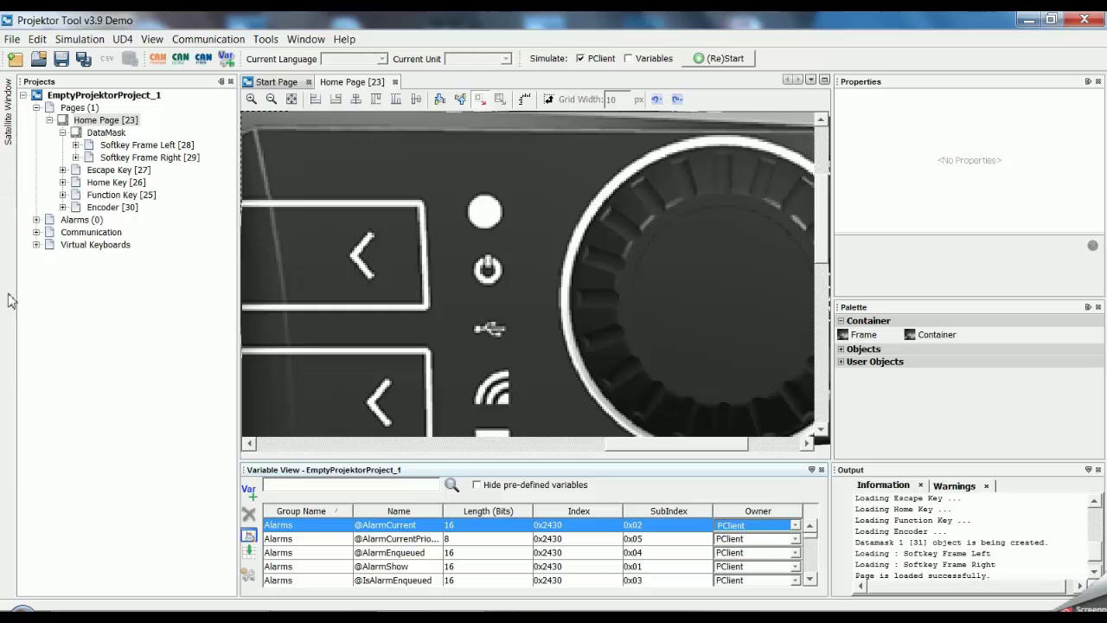
pyautogui.click(221, 82)
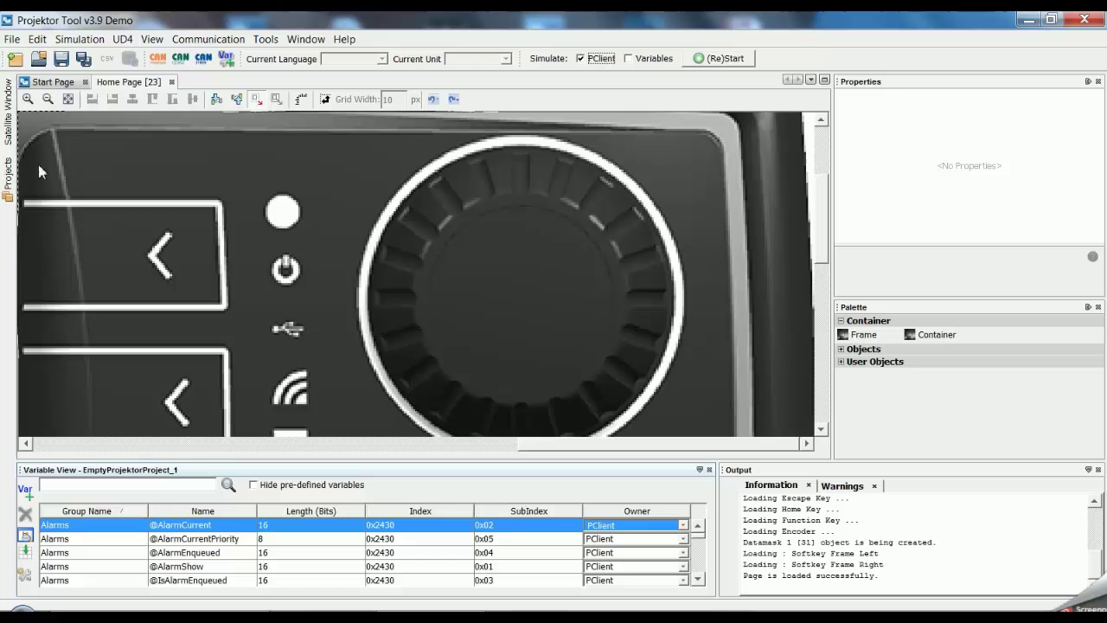
pyautogui.click(9, 183)
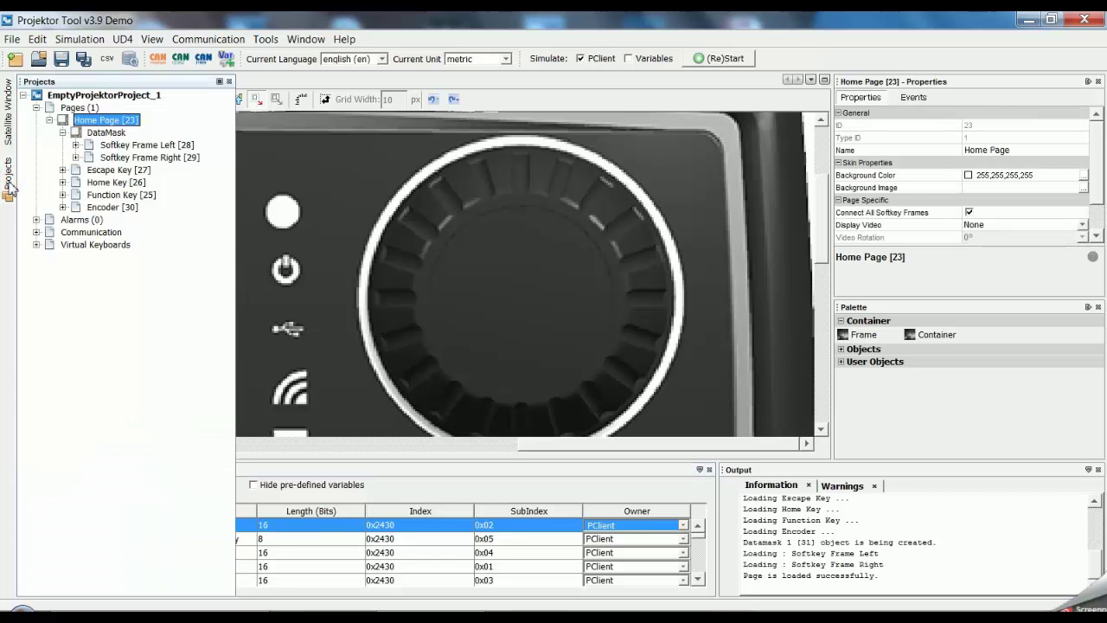
pyautogui.click(528, 265)
# - Inspect the panel's screen and keys, and call up the minimized Projects and Satellite windows one after the other
pyautogui.click(280, 282)
pyautogui.scroll(-1, 282, 291)
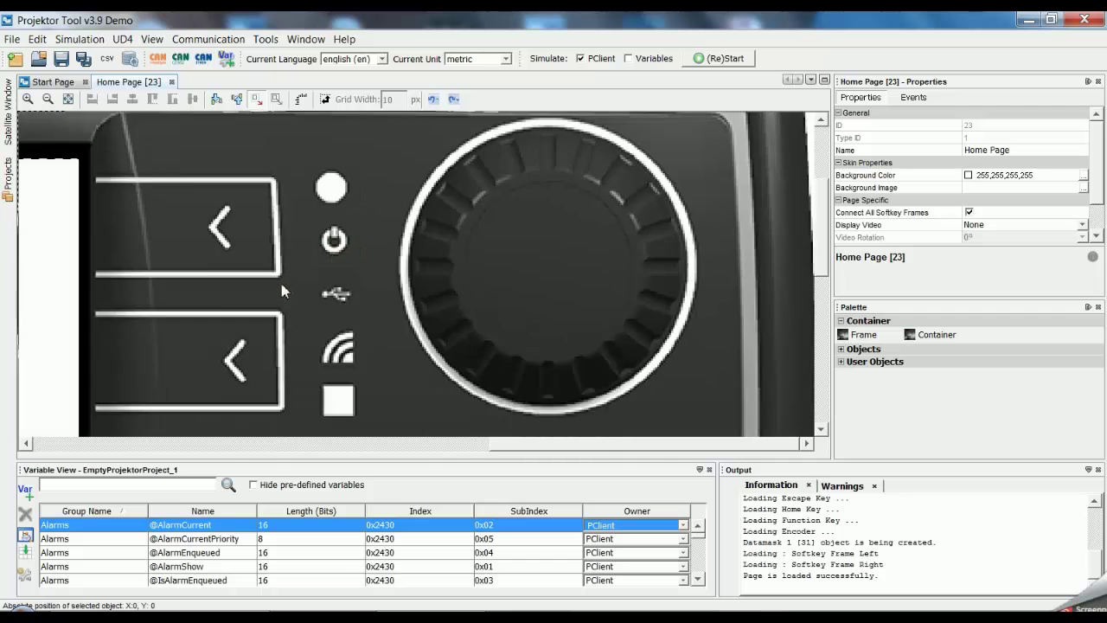
pyautogui.scroll(-3, 282, 291)
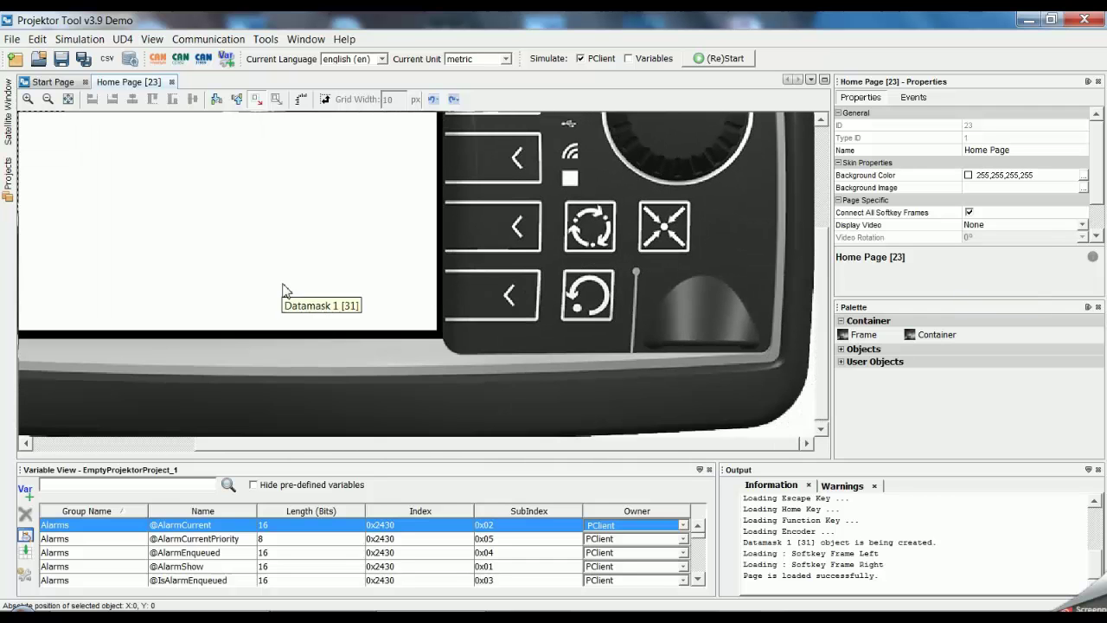
pyautogui.scroll(1, 282, 292)
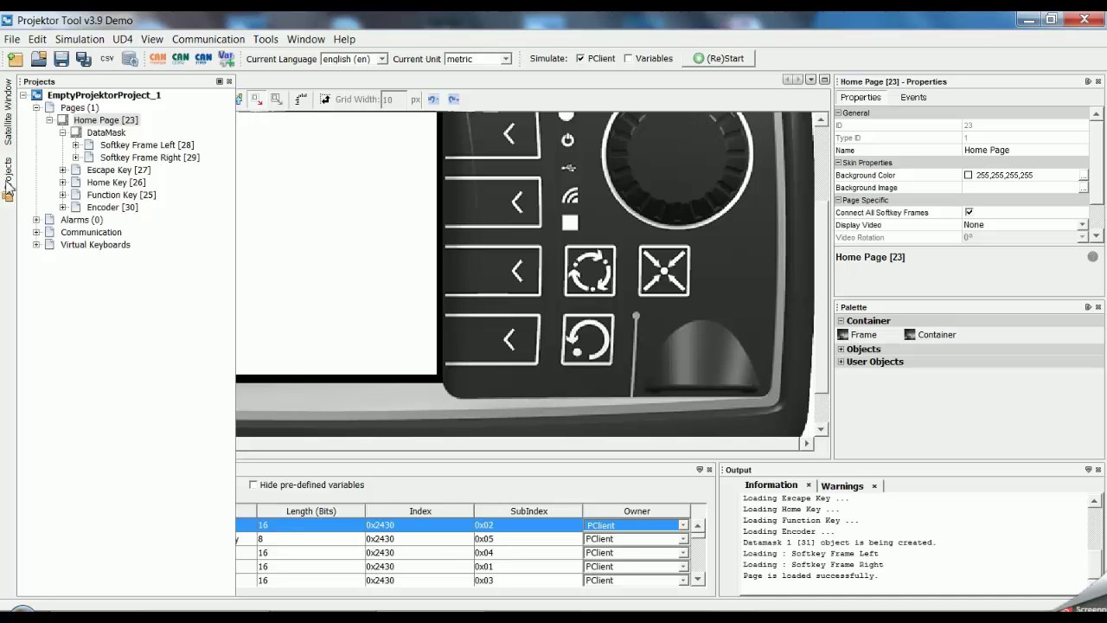
pyautogui.click(10, 112)
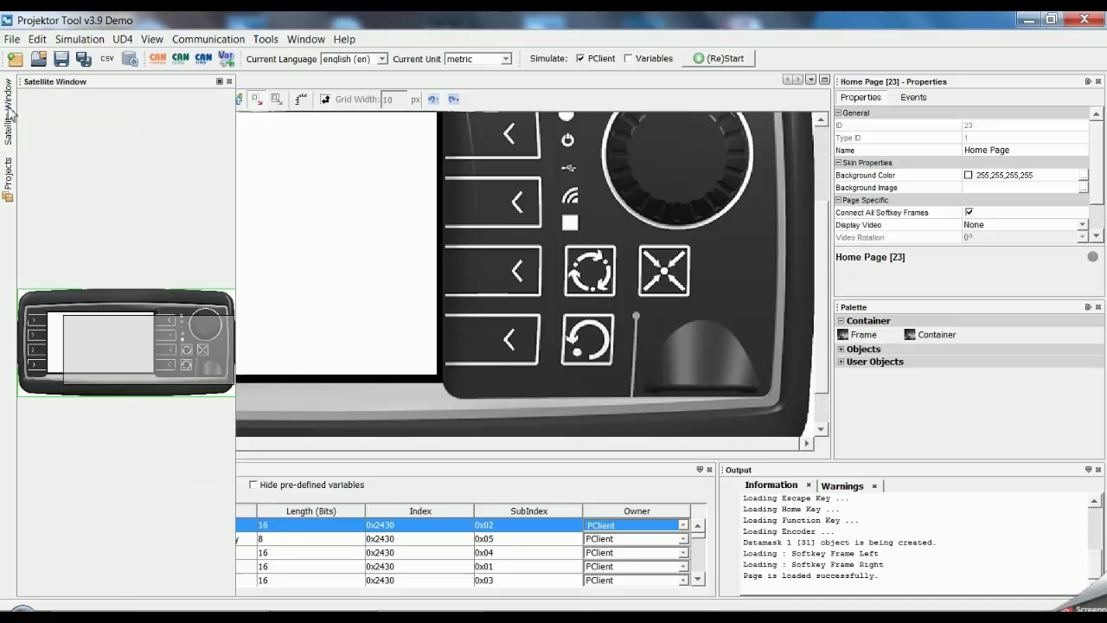
pyautogui.click(9, 177)
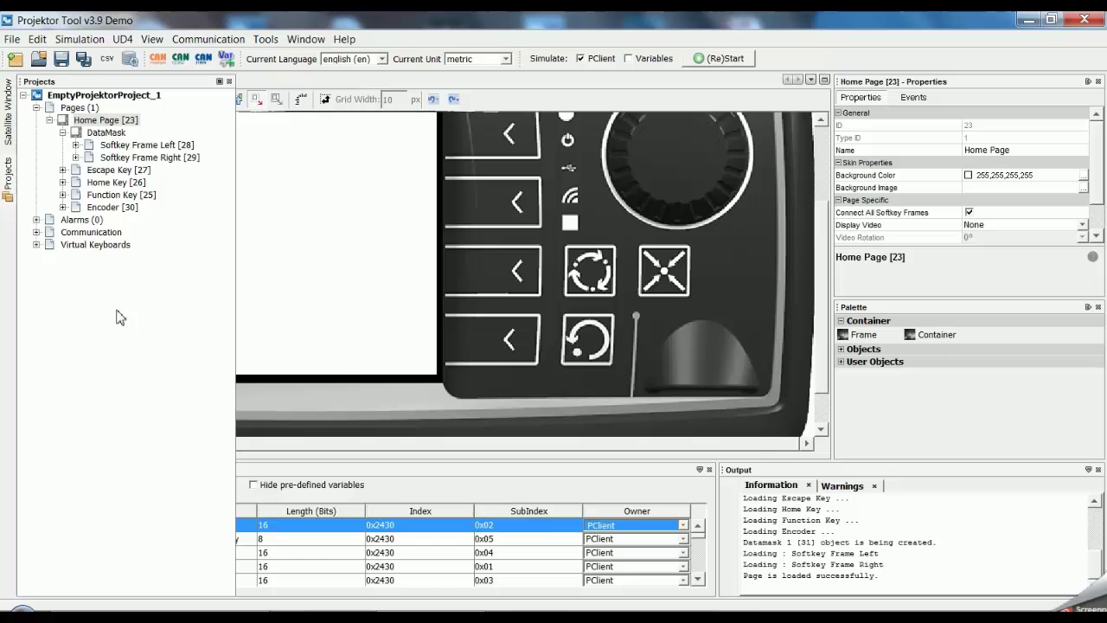
# - Dock the Projects window again and close the Satellite Window
pyautogui.click(217, 82)
pyautogui.click(8, 120)
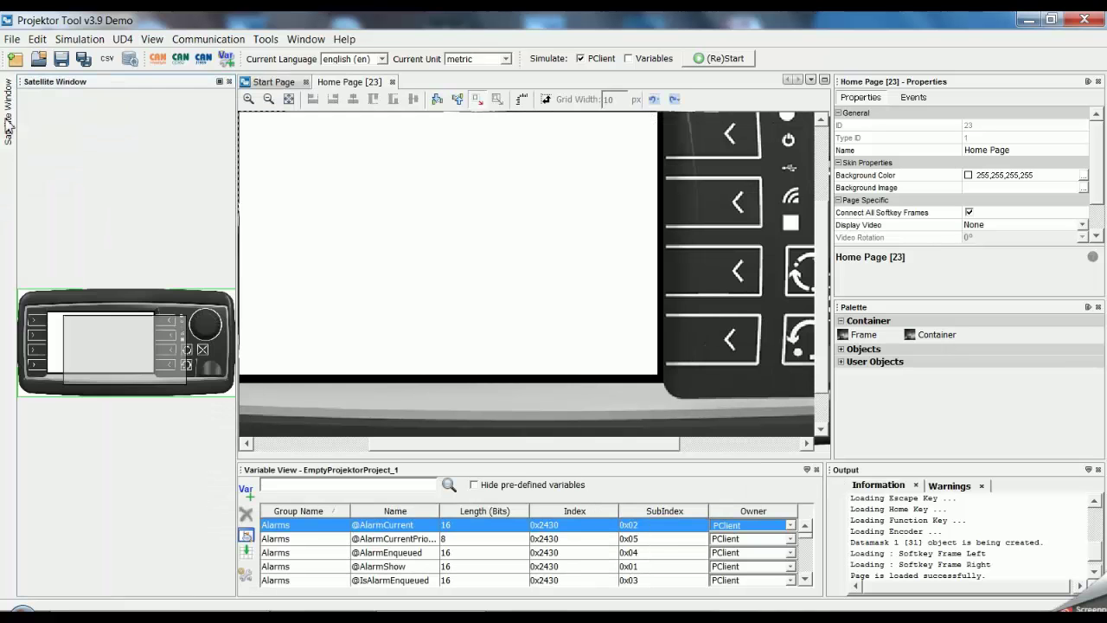
pyautogui.click(229, 81)
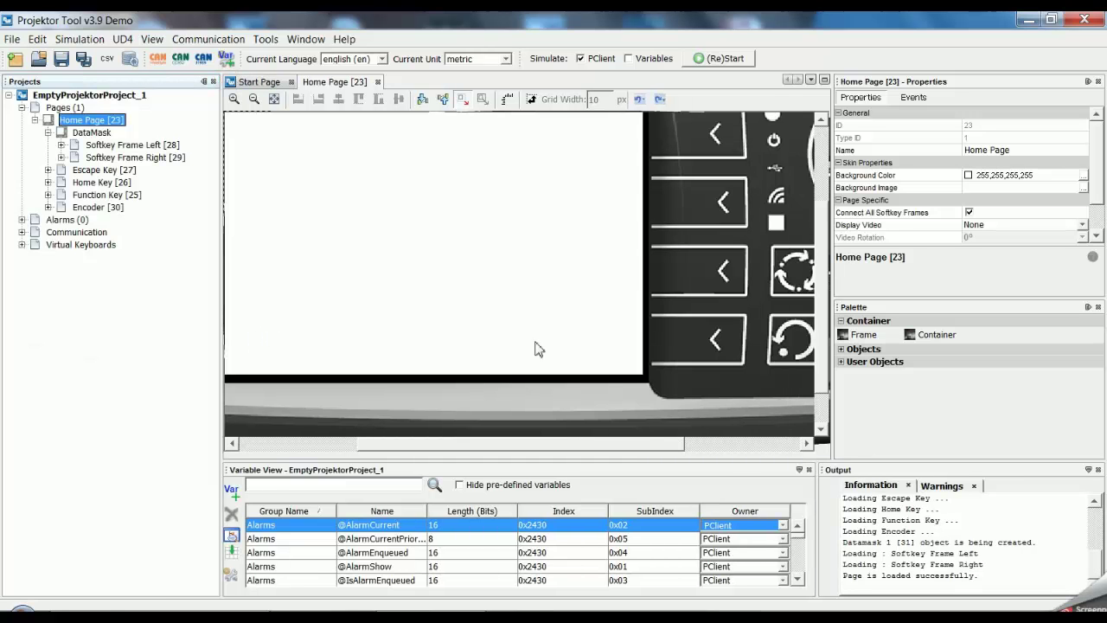
# - Select the DataMask on the panel and review its properties and events
pyautogui.click(525, 308)
pyautogui.scroll(-3, 459, 289)
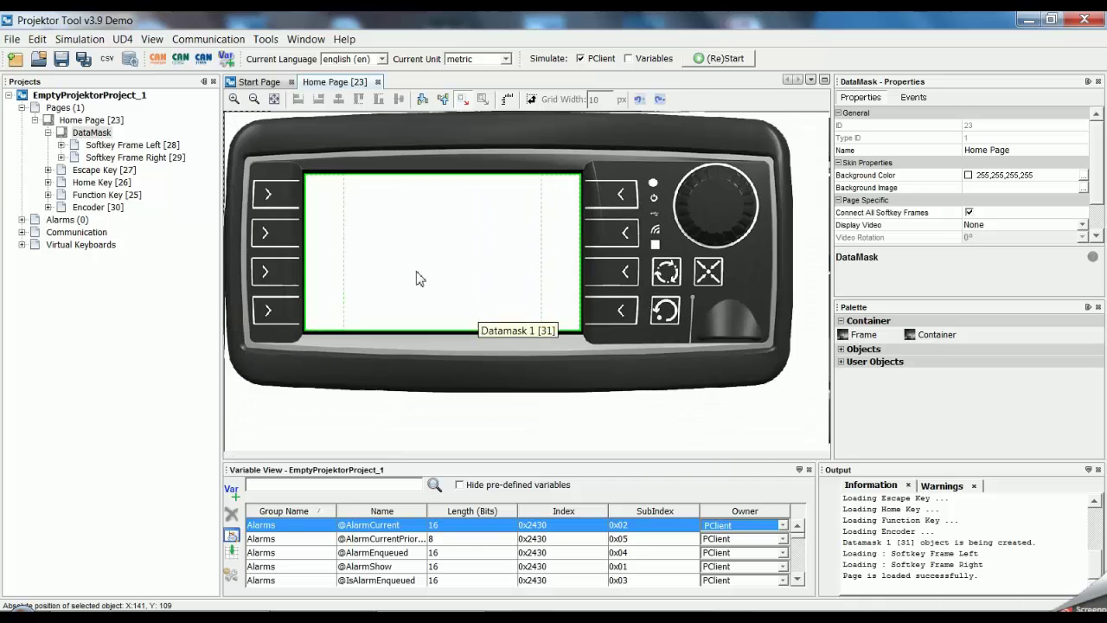
pyautogui.scroll(1, 416, 277)
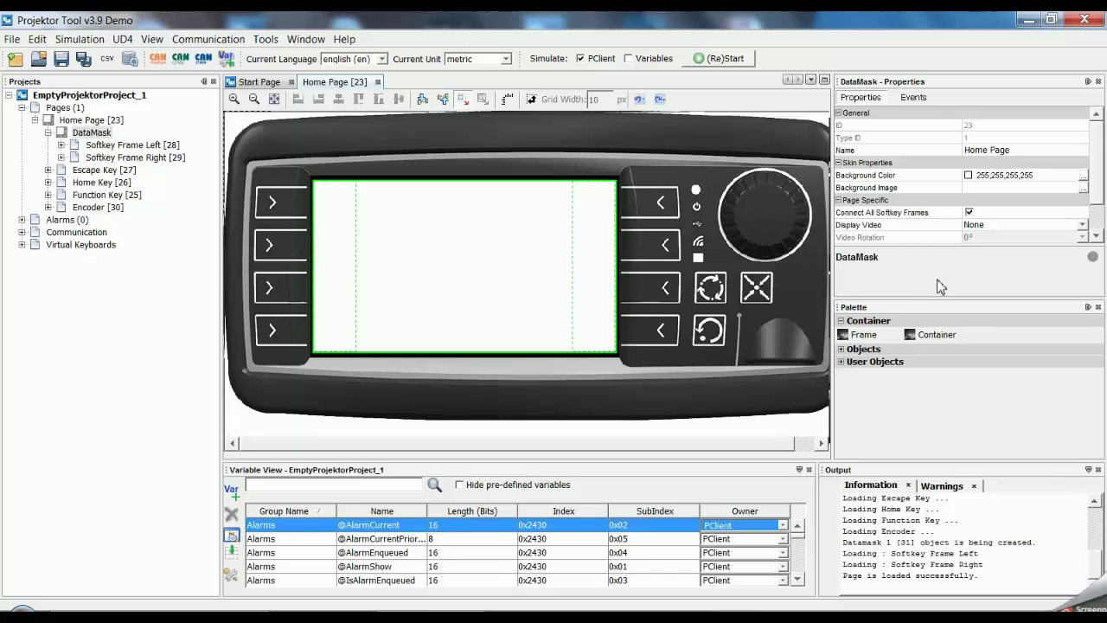
pyautogui.click(915, 97)
pyautogui.click(870, 97)
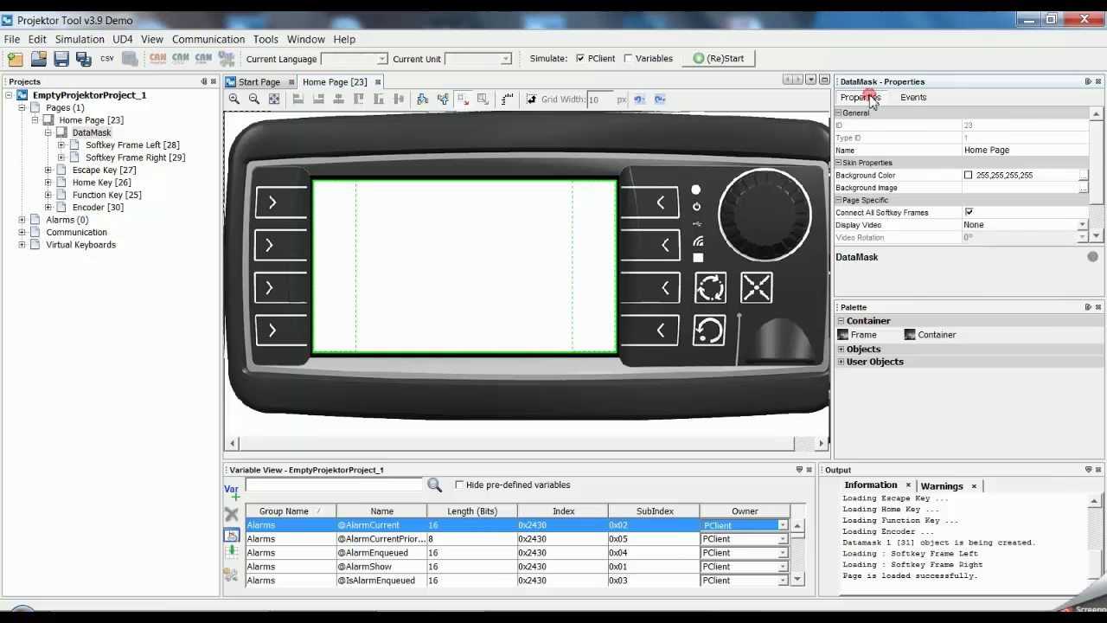
# - Place a Frame on the DataMask at about X 108, Y 16 and a Numeric Field inside it at about X 99, Y 64
pyautogui.moveTo(852, 327); pyautogui.dragTo(400, 207)
pyautogui.click(843, 349)
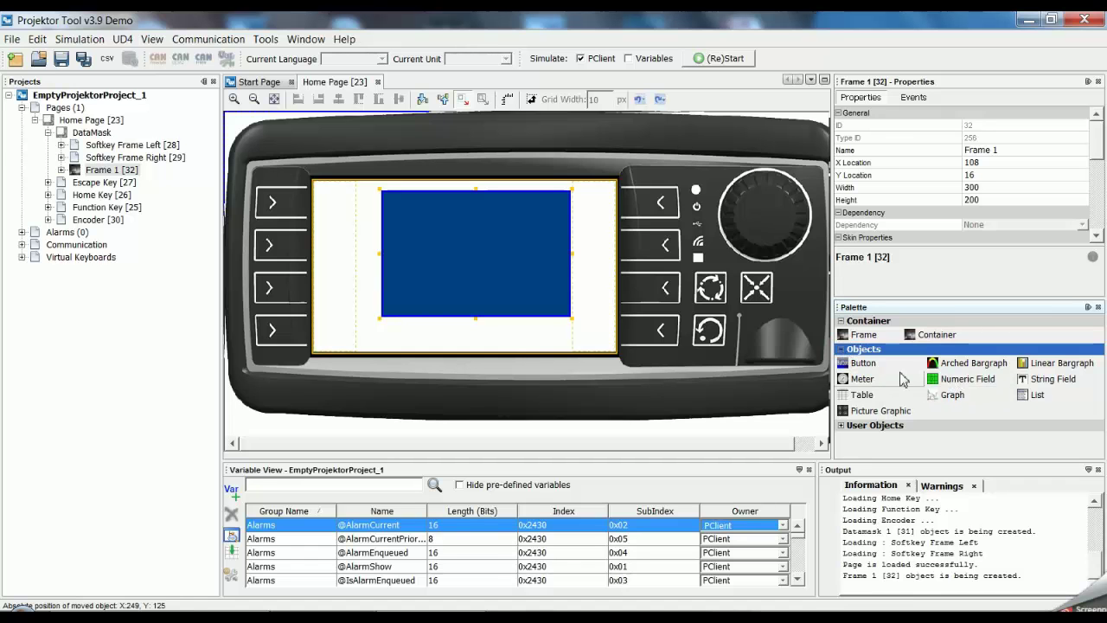
pyautogui.moveTo(957, 386); pyautogui.dragTo(447, 237)
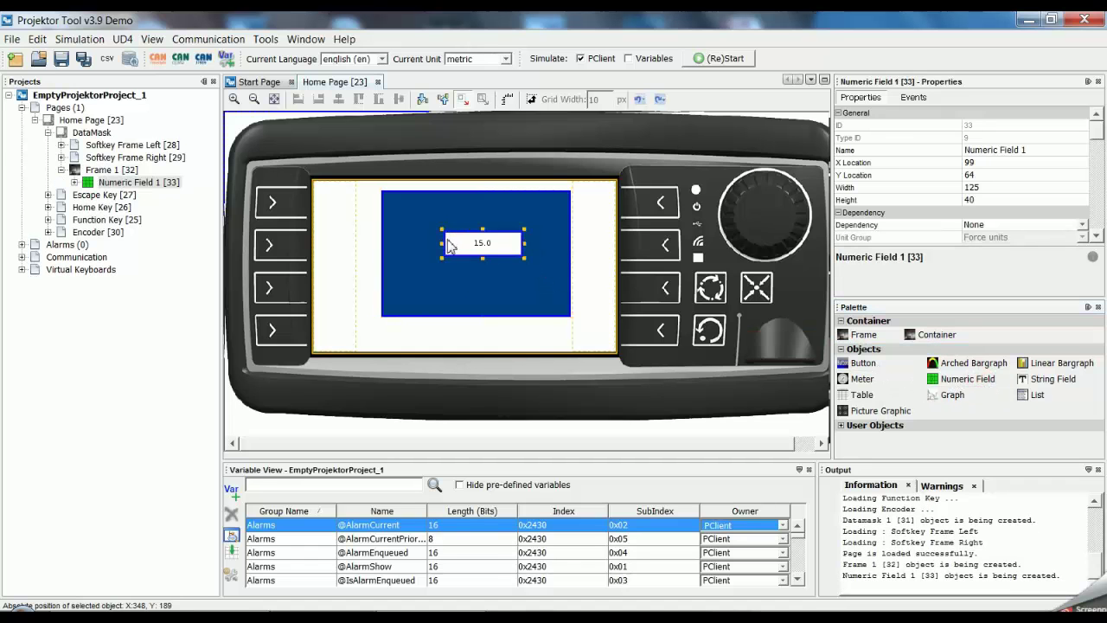
# - Move the frame together with its numeric field to about X 104, Y 12
pyautogui.click(474, 277)
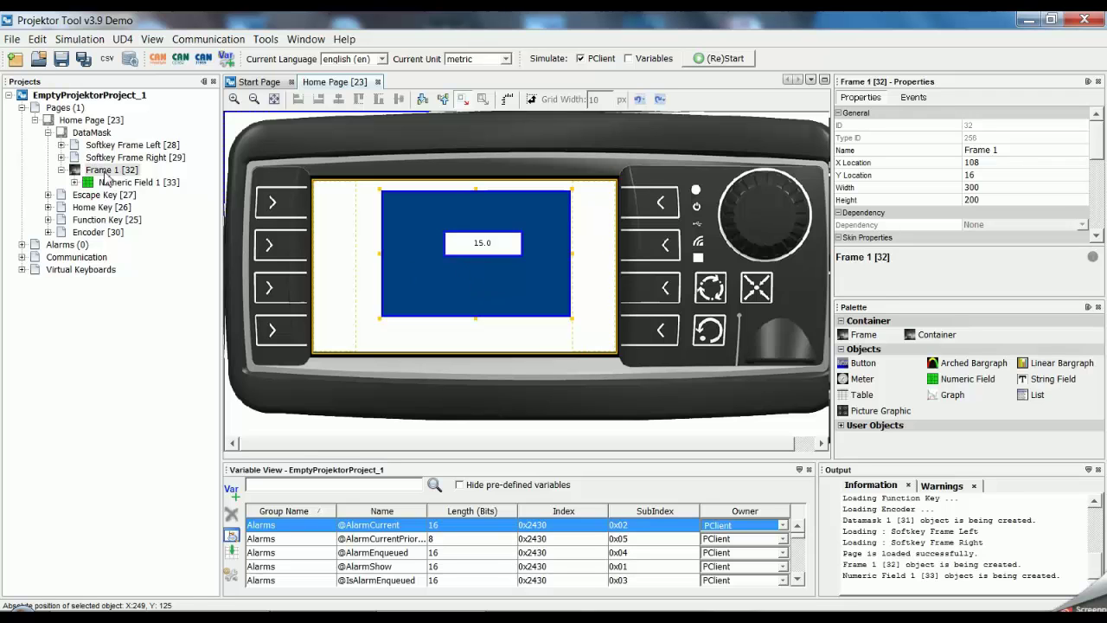
pyautogui.click(108, 169)
pyautogui.moveTo(414, 289); pyautogui.dragTo(410, 278)
pyautogui.click(138, 182)
pyautogui.click(415, 289)
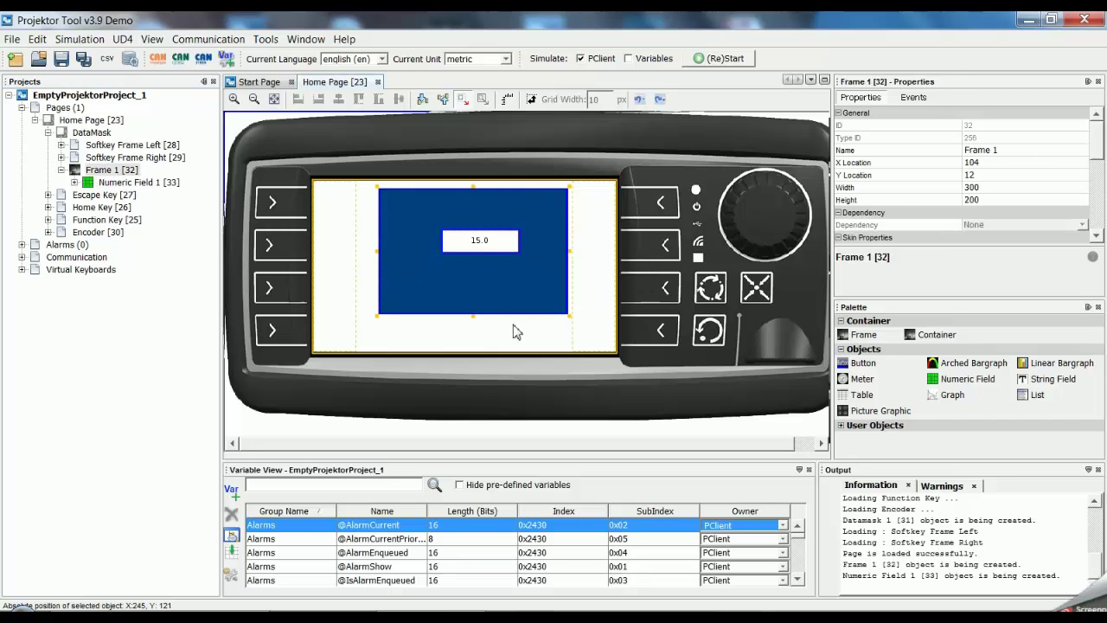
# - Compare the properties of the numeric field and the frame, and view the display options of the property list
pyautogui.click(497, 255)
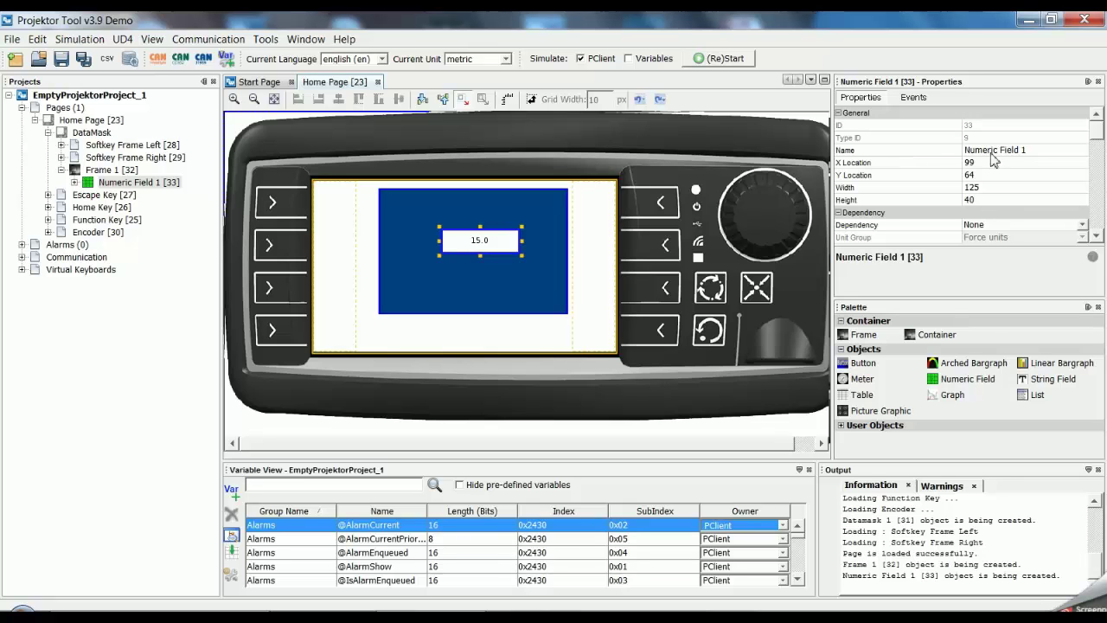
pyautogui.click(535, 259)
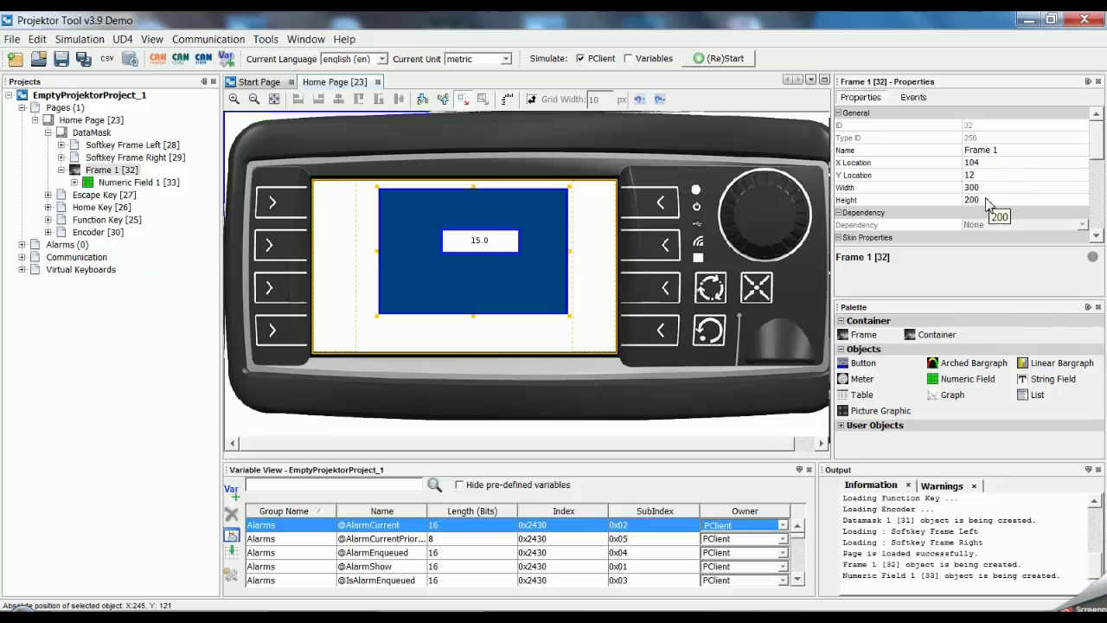
pyautogui.rightClick(958, 274)
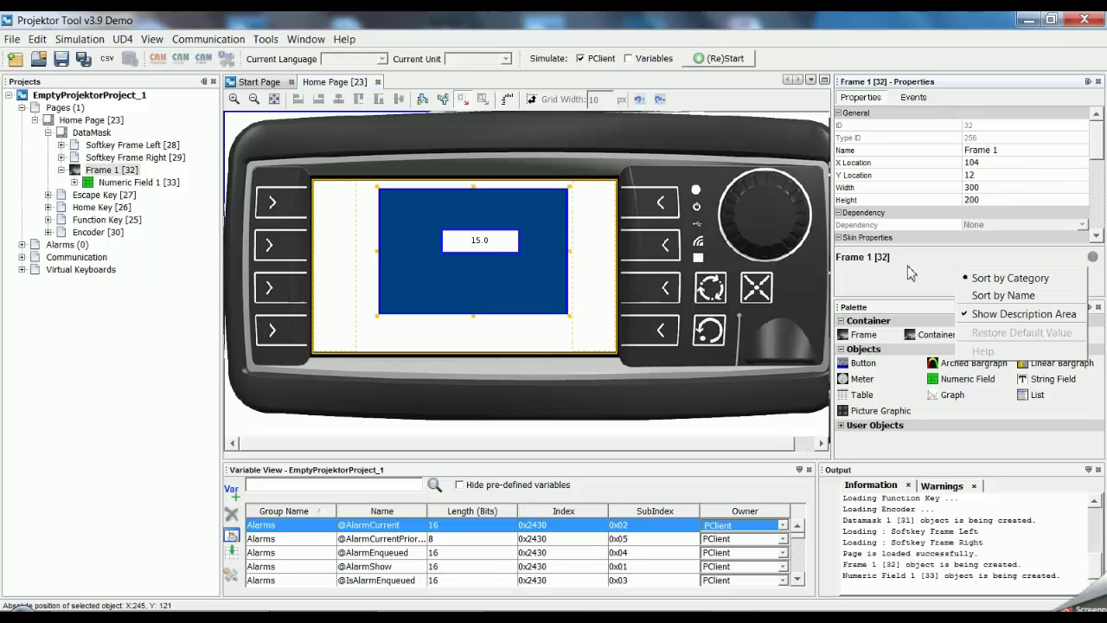
pyautogui.click(877, 259)
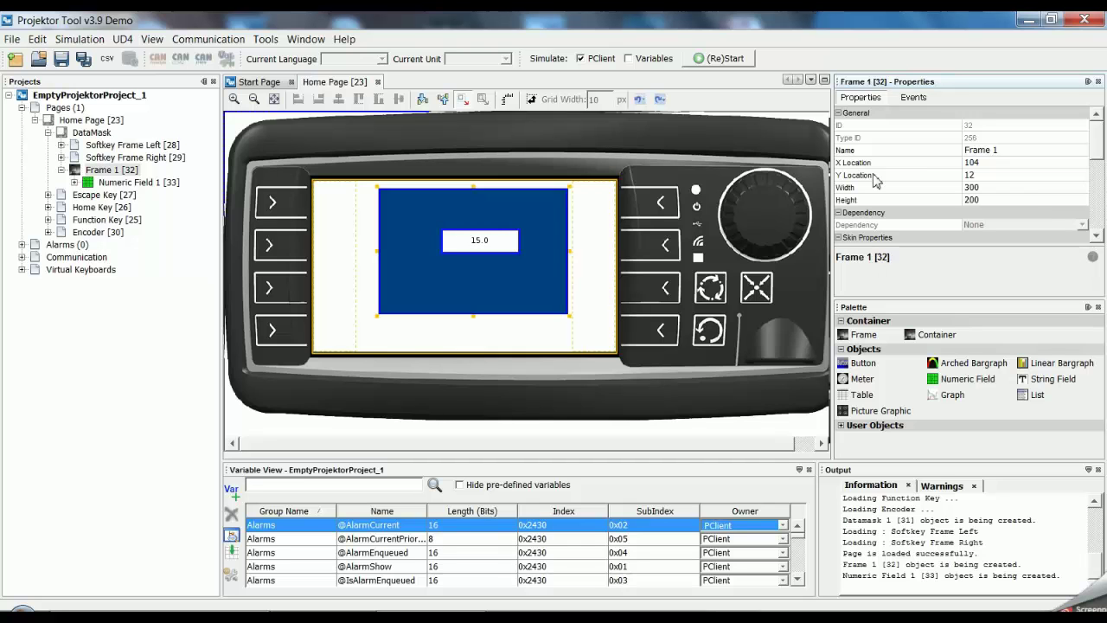
# - Examine the descriptions of the frame's properties, including Name, X Location, Y Location and Draw Border
pyautogui.click(865, 150)
pyautogui.click(867, 163)
pyautogui.click(880, 176)
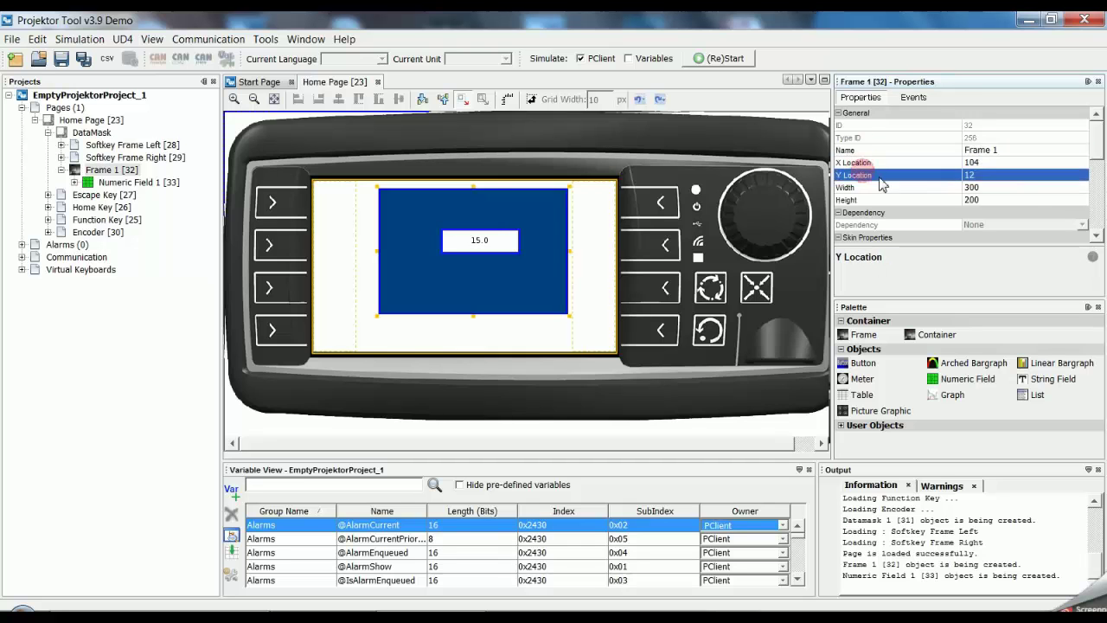
pyautogui.scroll(-4, 879, 184)
pyautogui.click(871, 175)
pyautogui.click(870, 163)
pyautogui.click(869, 138)
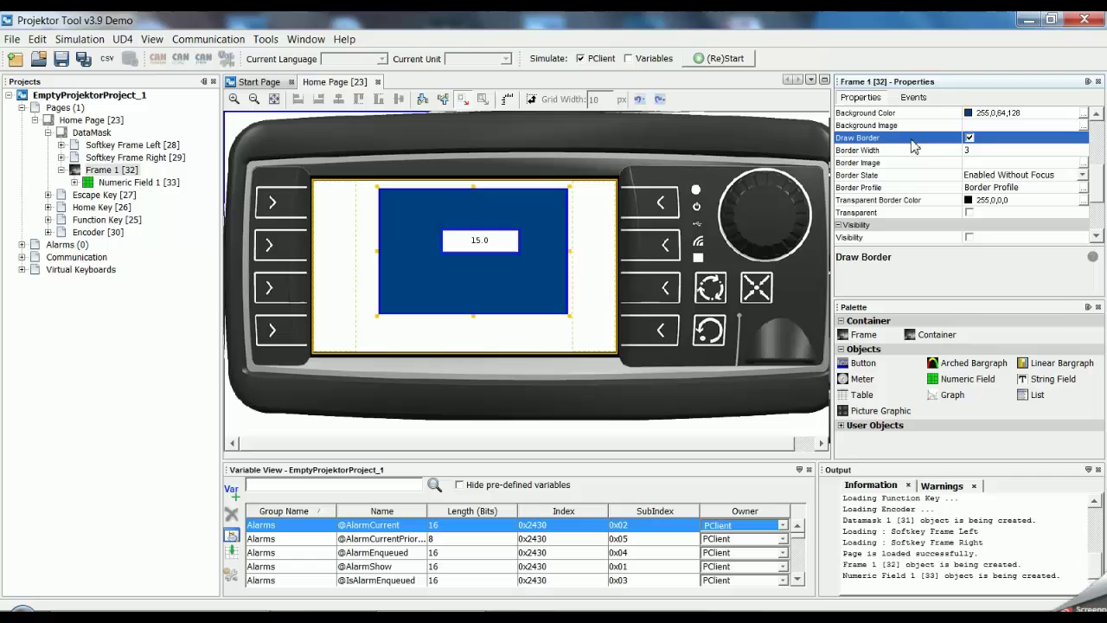
# - Hide the description area below the frame's properties
pyautogui.rightClick(933, 269)
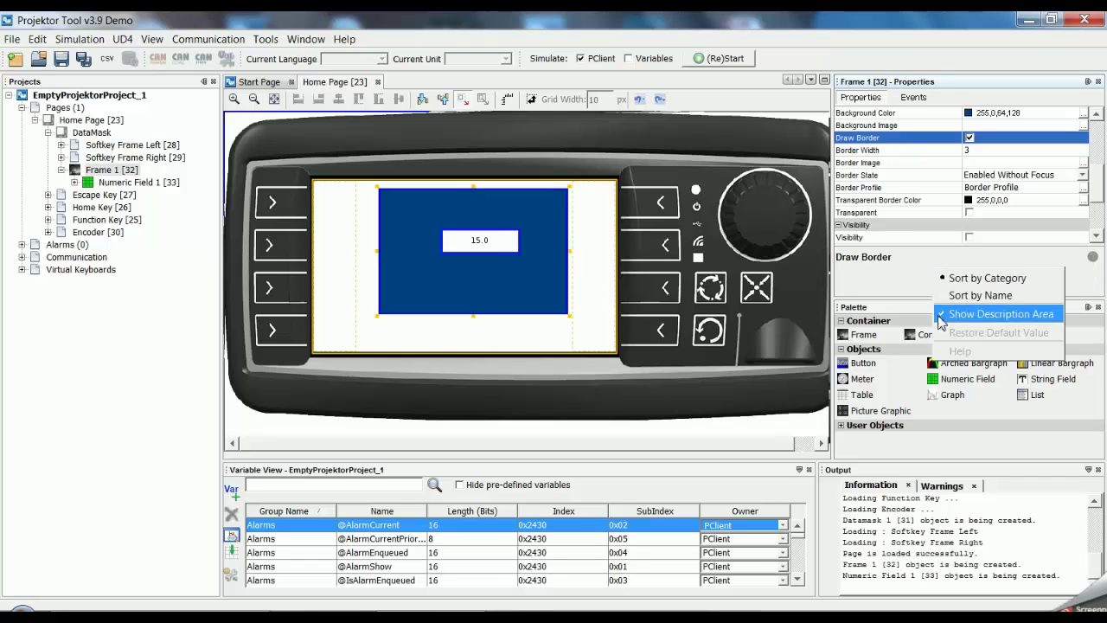
pyautogui.click(982, 322)
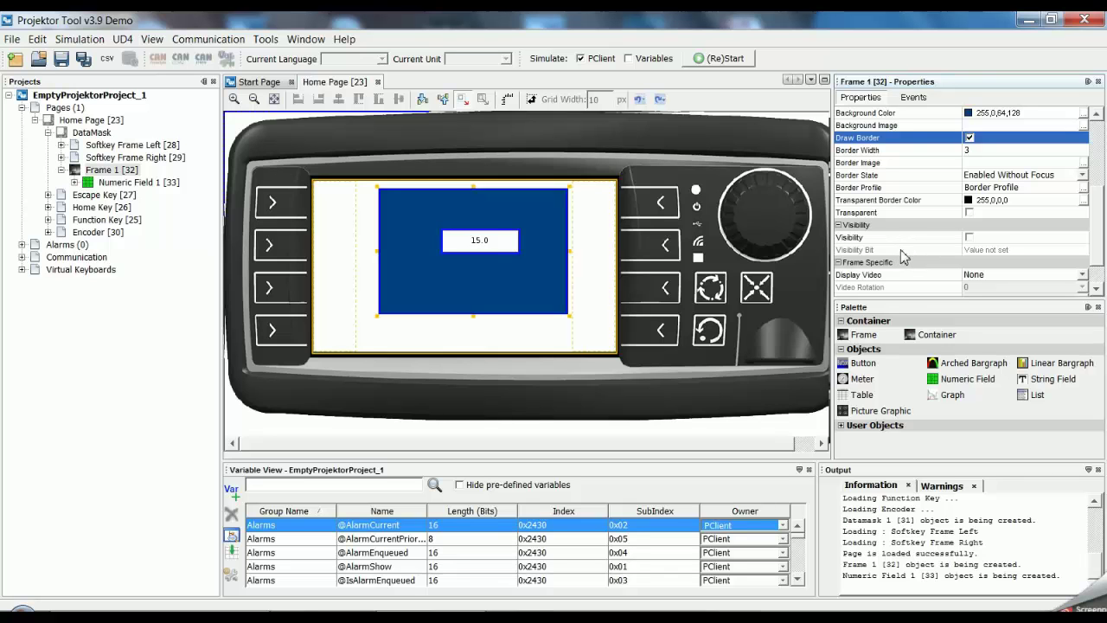
pyautogui.scroll(4, 908, 261)
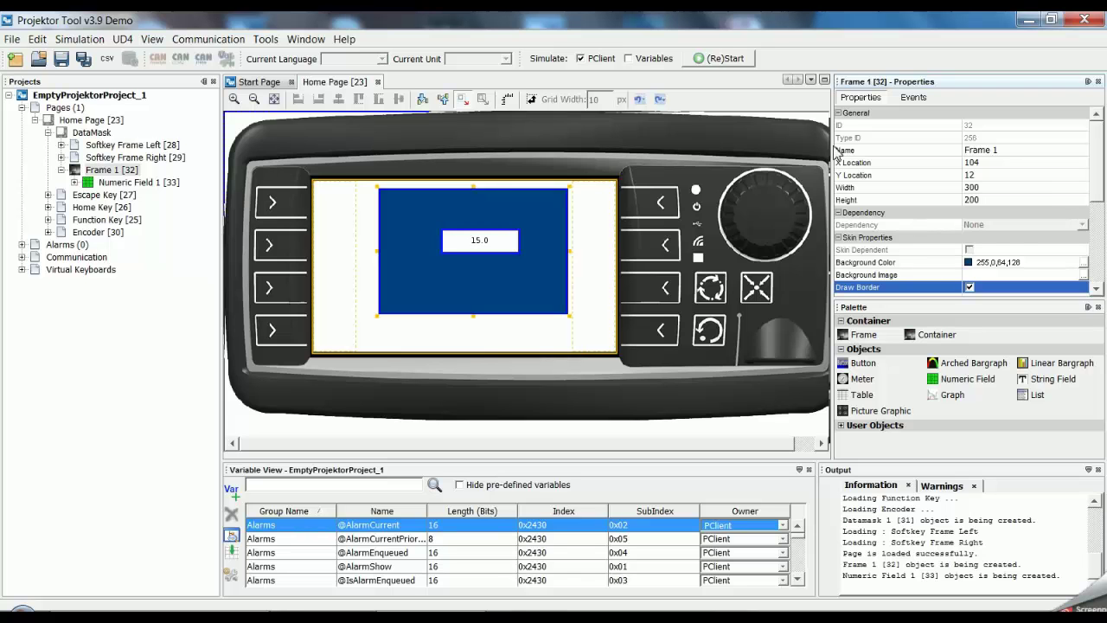
# - Collapse all of the frame's property categories, including General, Dependency, Skin Properties, Visibility and Frame Specific
pyautogui.click(839, 113)
pyautogui.click(841, 125)
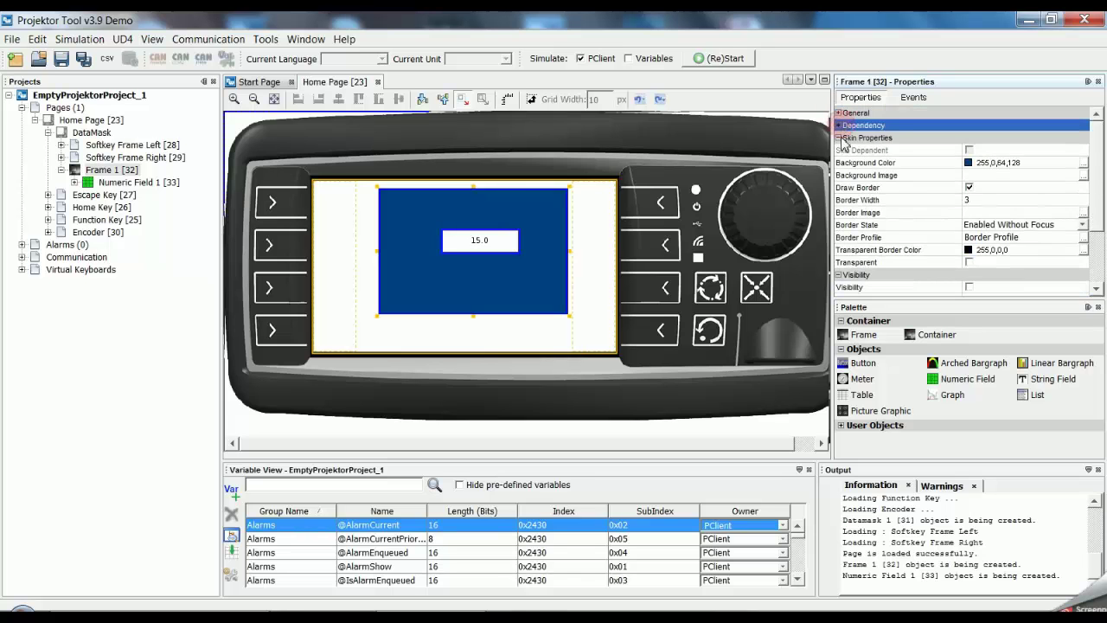
pyautogui.click(840, 137)
pyautogui.click(841, 149)
pyautogui.click(841, 163)
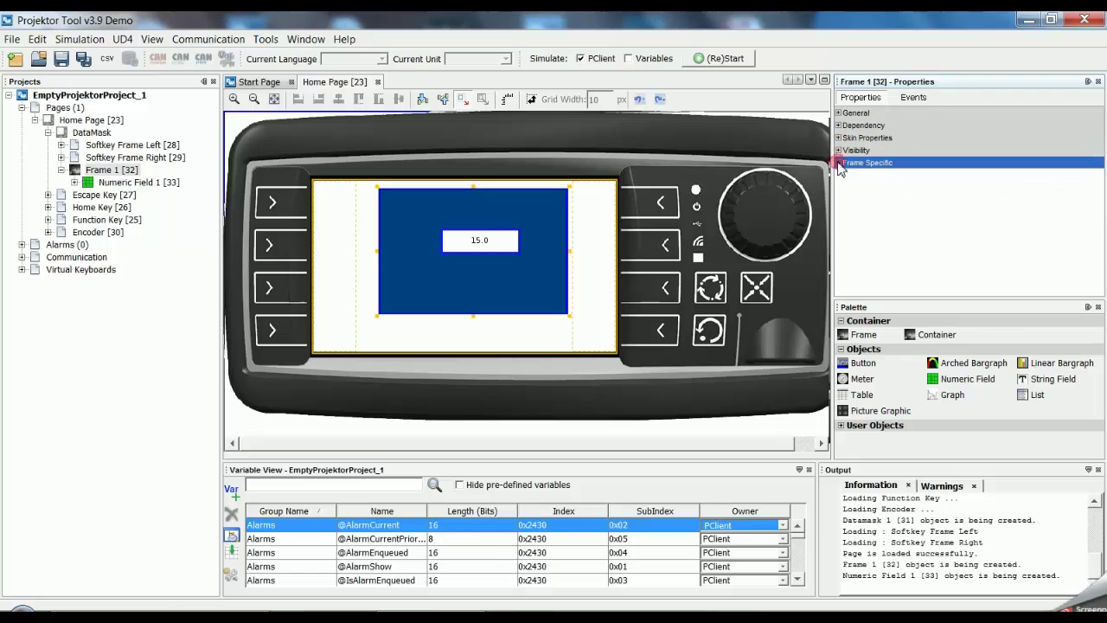
# - Select the numeric field and collapse all of its property categories, from Variable References to Numeric Field Specific
pyautogui.click(500, 242)
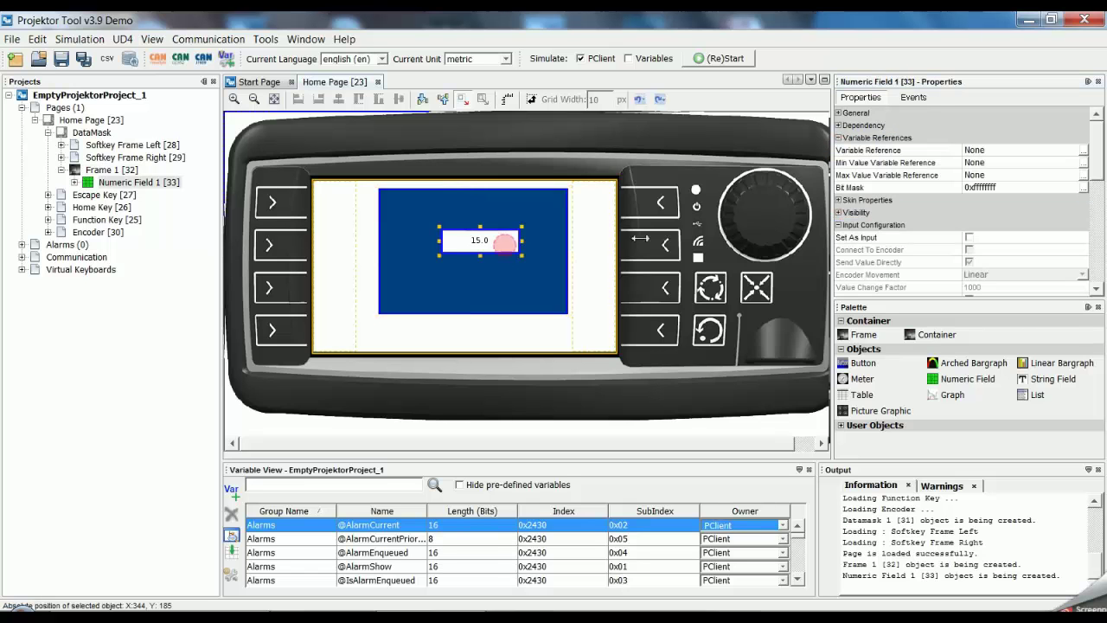
pyautogui.click(838, 137)
pyautogui.click(839, 175)
pyautogui.click(839, 187)
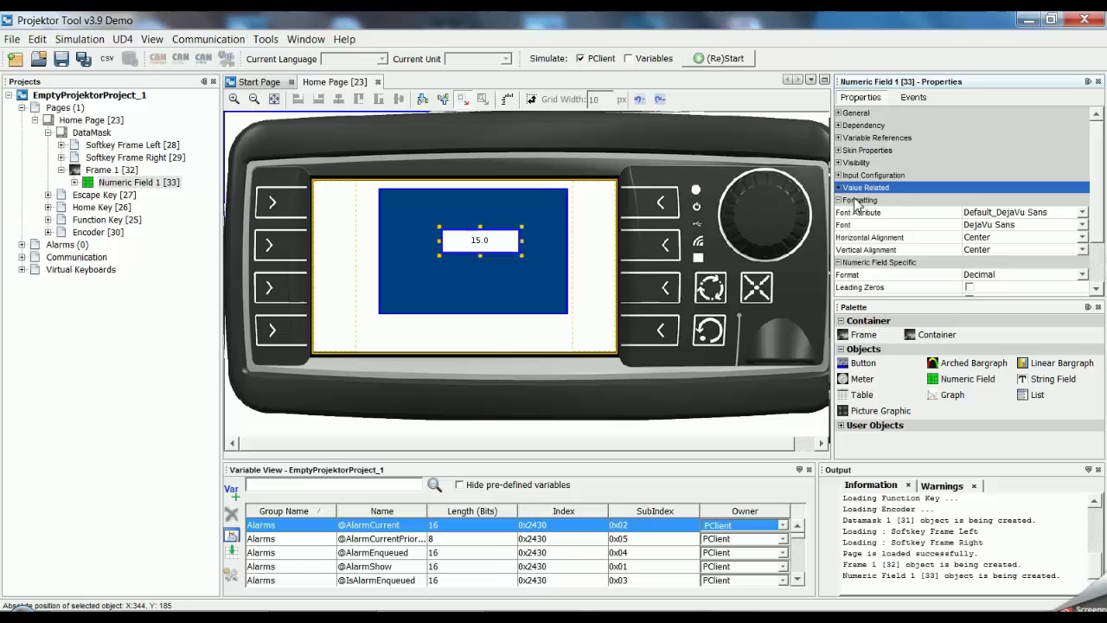
pyautogui.click(838, 200)
pyautogui.click(839, 212)
pyautogui.click(894, 242)
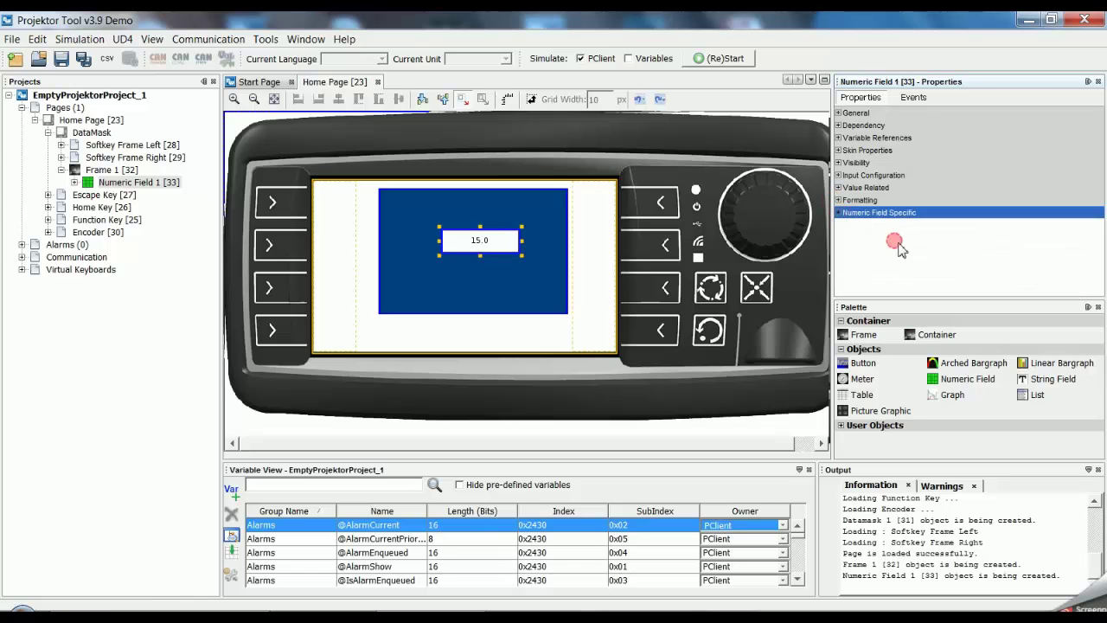
# - Expand the numeric field's property categories from Formatting up to General and look through the settings they contain
pyautogui.click(839, 200)
pyautogui.click(839, 186)
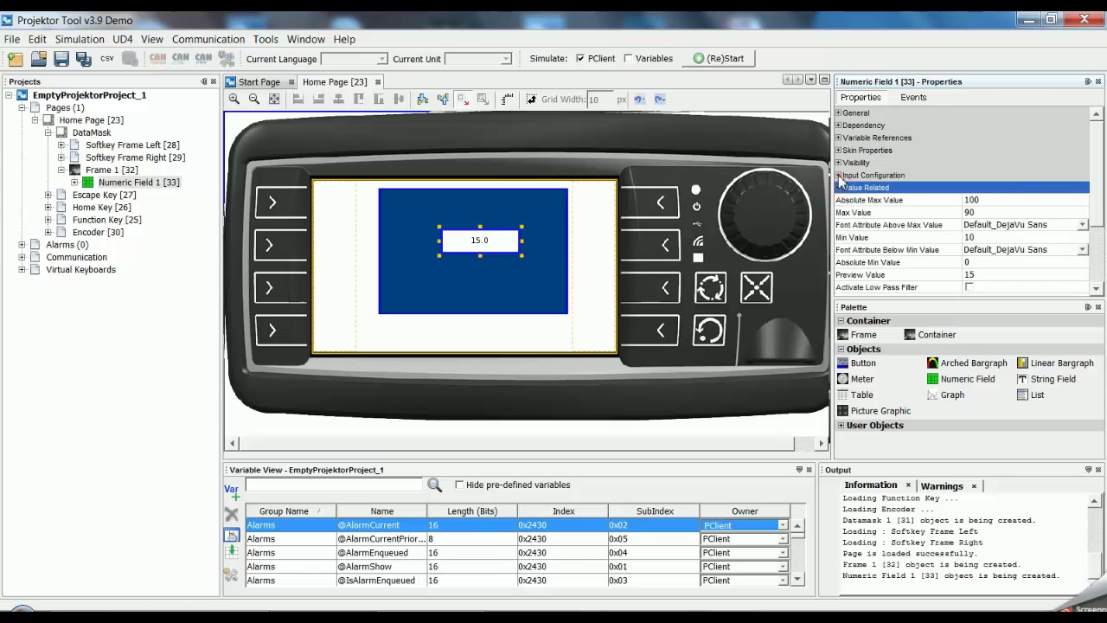
pyautogui.click(839, 174)
pyautogui.click(839, 162)
pyautogui.click(839, 150)
pyautogui.click(839, 137)
pyautogui.click(839, 126)
pyautogui.click(839, 114)
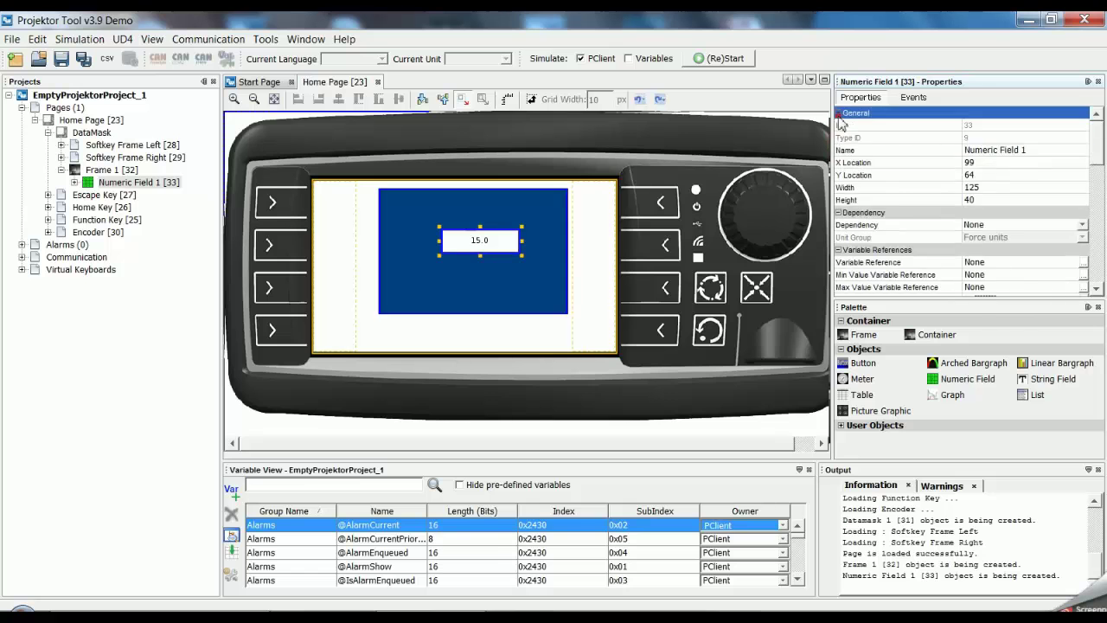
pyautogui.scroll(-4, 903, 191)
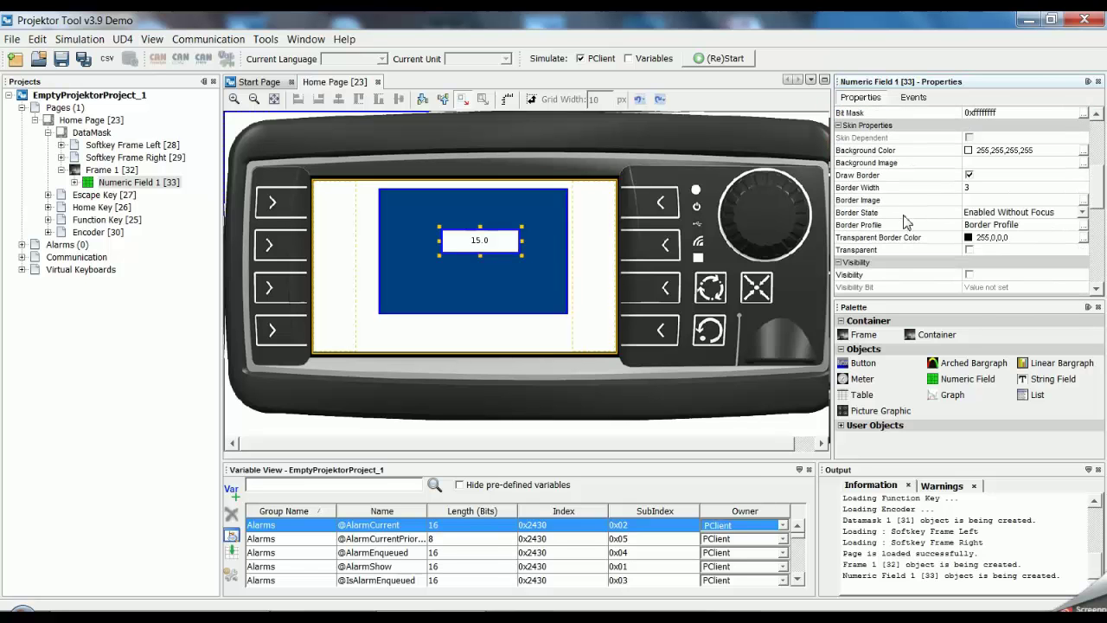
pyautogui.scroll(-1, 913, 225)
pyautogui.scroll(-2, 912, 225)
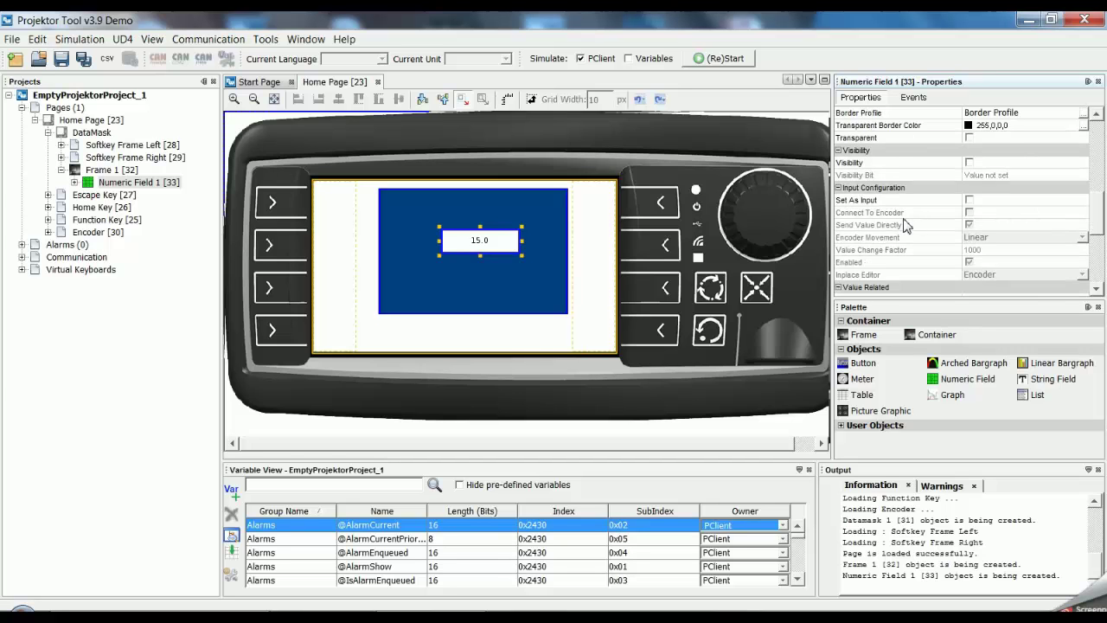
pyautogui.scroll(-1, 905, 225)
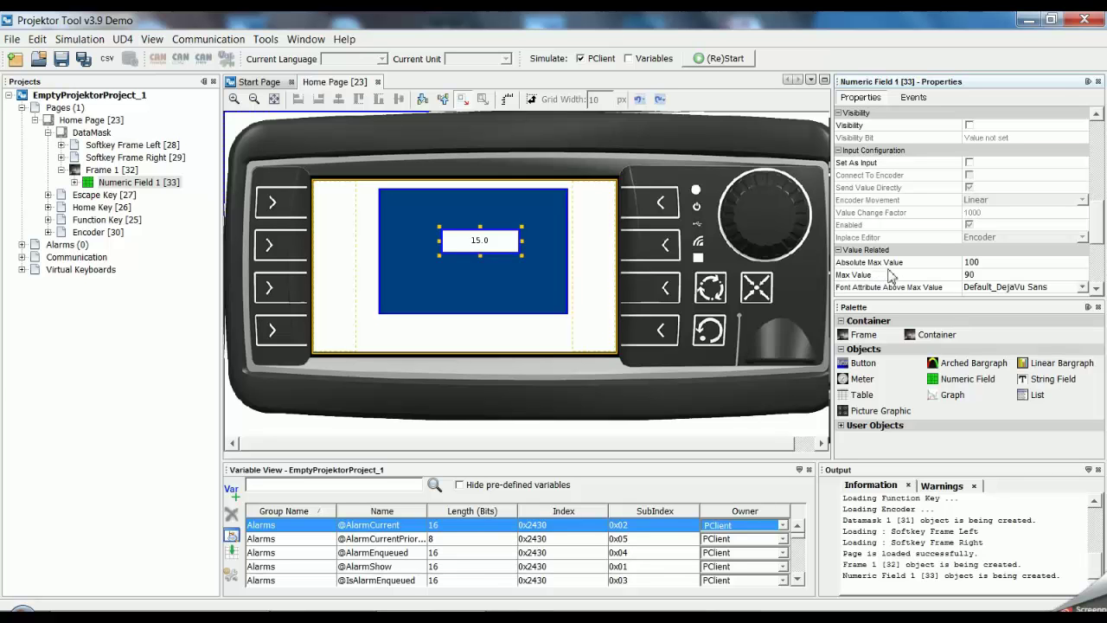
# - Sort the numeric field's properties by name and look through the whole alphabetical list
pyautogui.rightClick(907, 189)
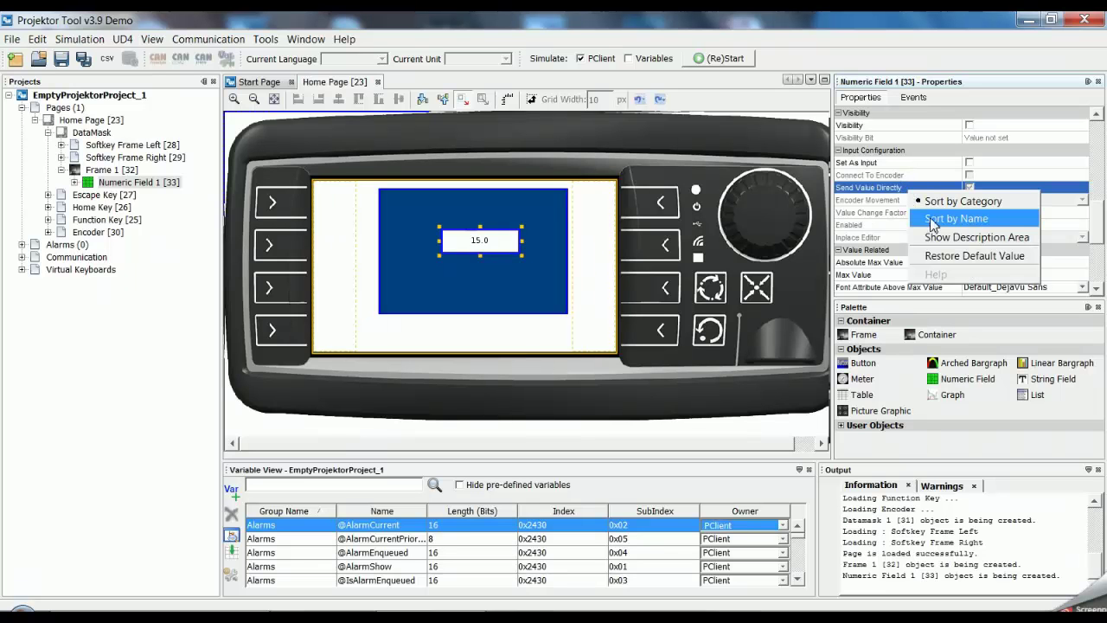
pyautogui.click(972, 219)
pyautogui.scroll(10, 951, 240)
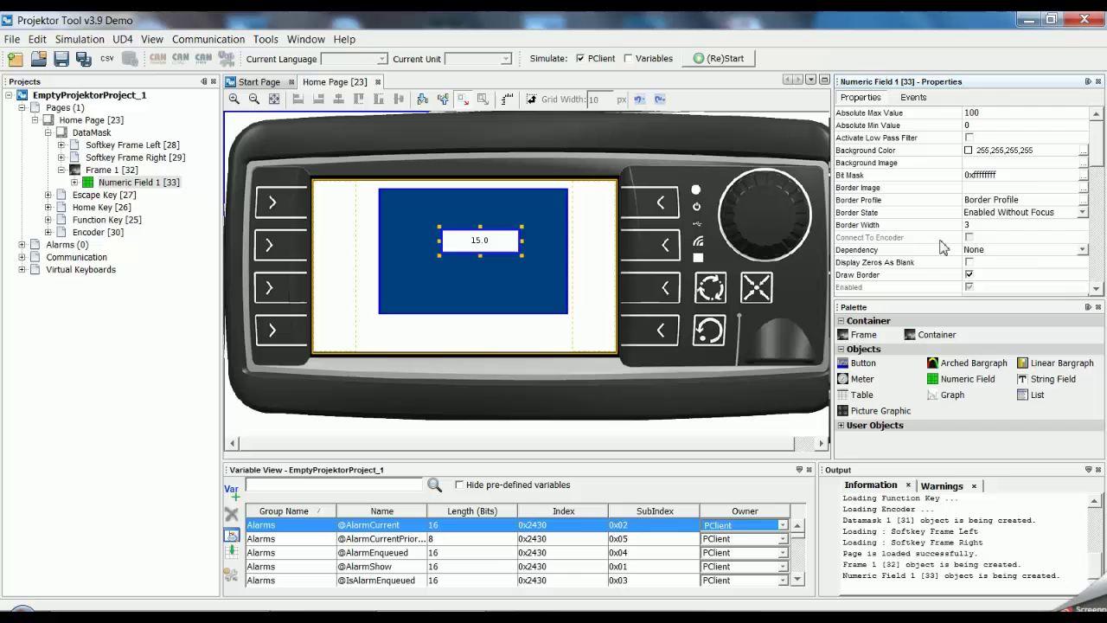
pyautogui.scroll(-10, 890, 138)
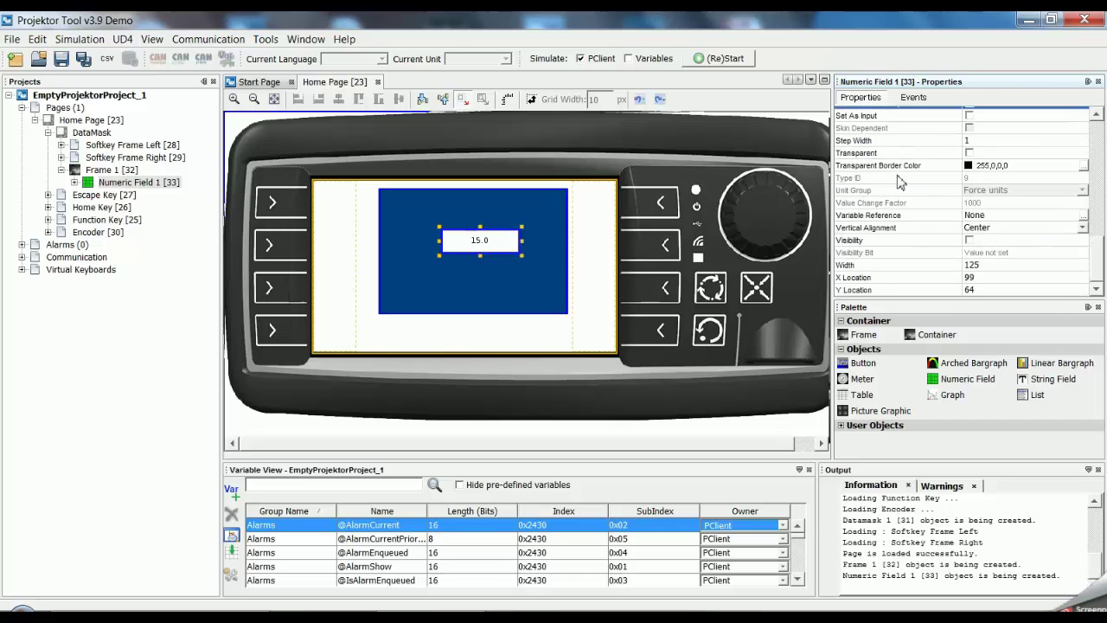
pyautogui.scroll(5, 908, 235)
pyautogui.scroll(-10, 925, 242)
pyautogui.scroll(10, 928, 260)
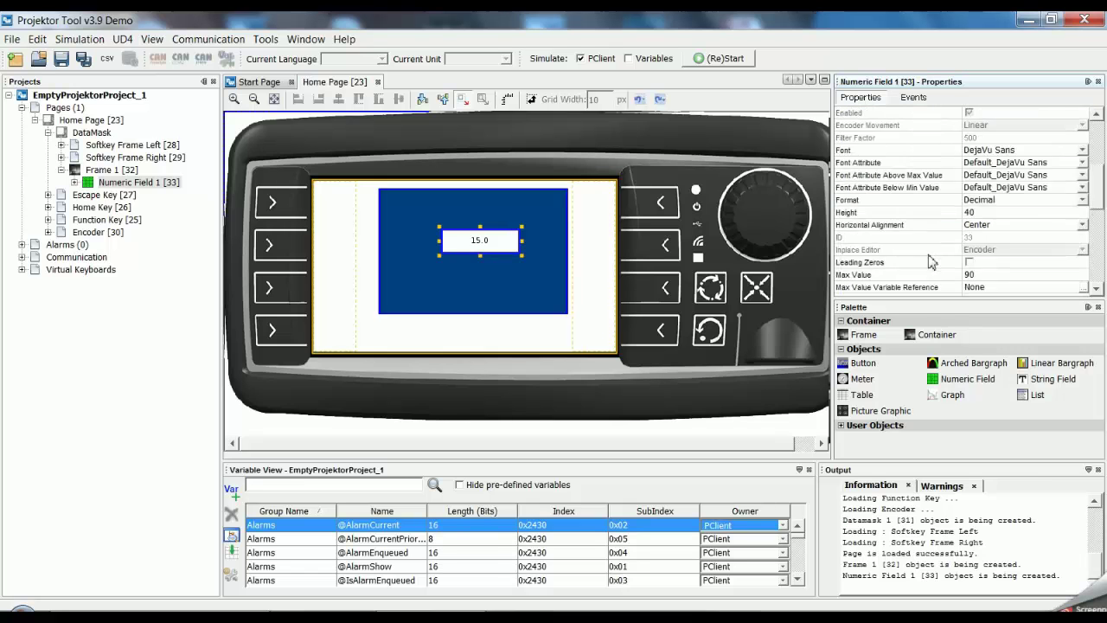
pyautogui.scroll(-3, 931, 262)
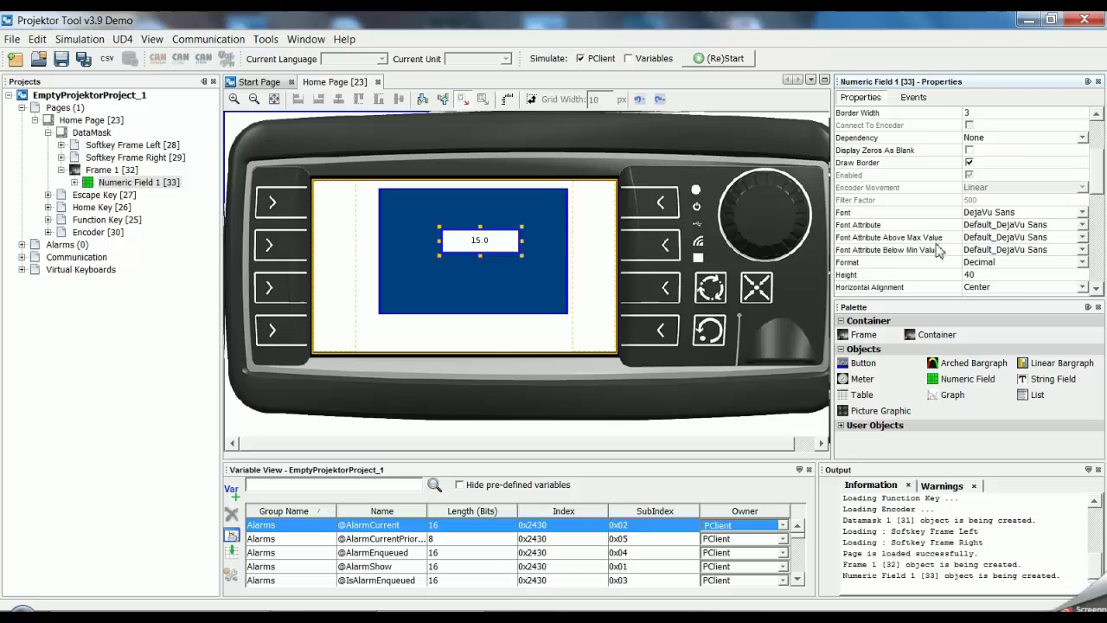
pyautogui.scroll(3, 940, 251)
# - Switch the numeric field's property list back to sorting by category and examine the Input Configuration settings
pyautogui.rightClick(901, 213)
pyautogui.click(947, 226)
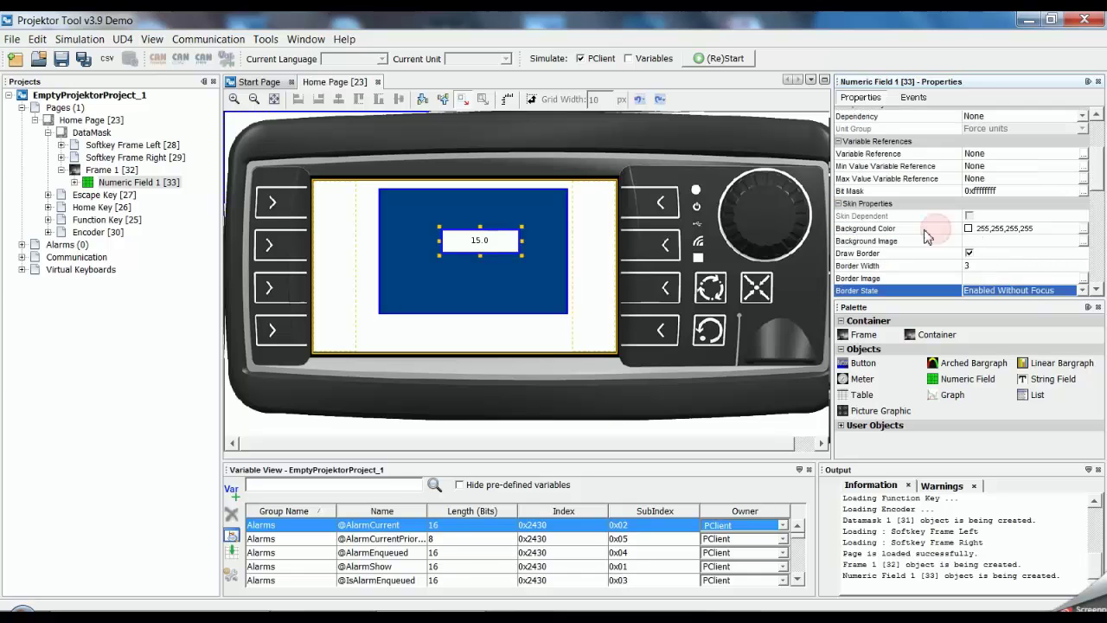
pyautogui.scroll(-5, 921, 237)
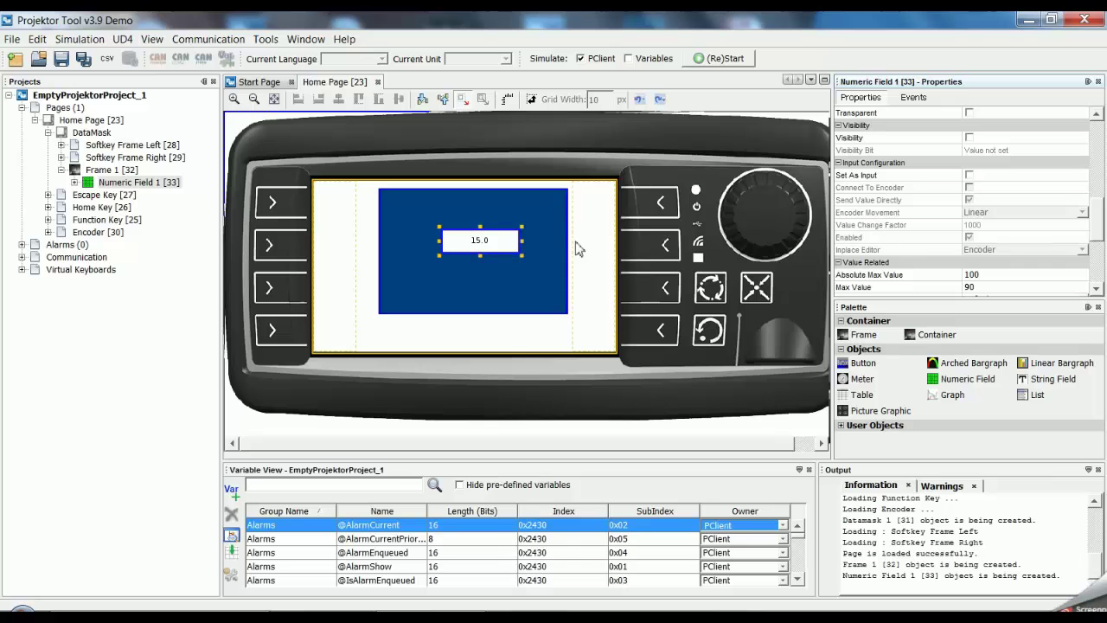
# - Sort the numeric field's properties by name once more and look through the list from beginning to end
pyautogui.rightClick(910, 212)
pyautogui.click(918, 237)
pyautogui.scroll(4, 875, 227)
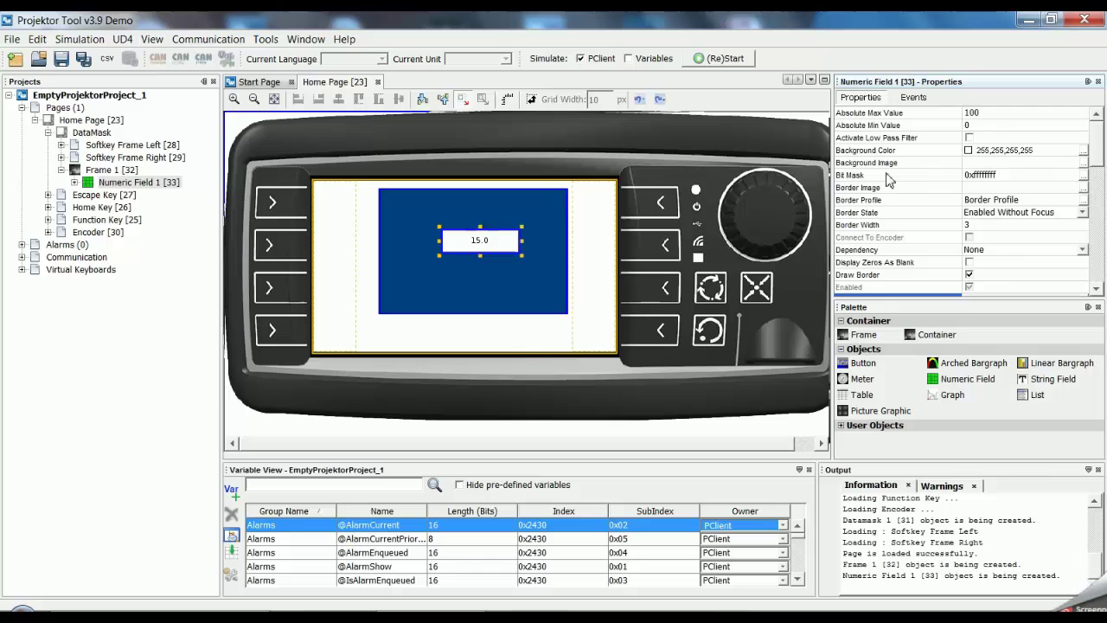
pyautogui.scroll(-12, 886, 212)
pyautogui.scroll(-2, 893, 202)
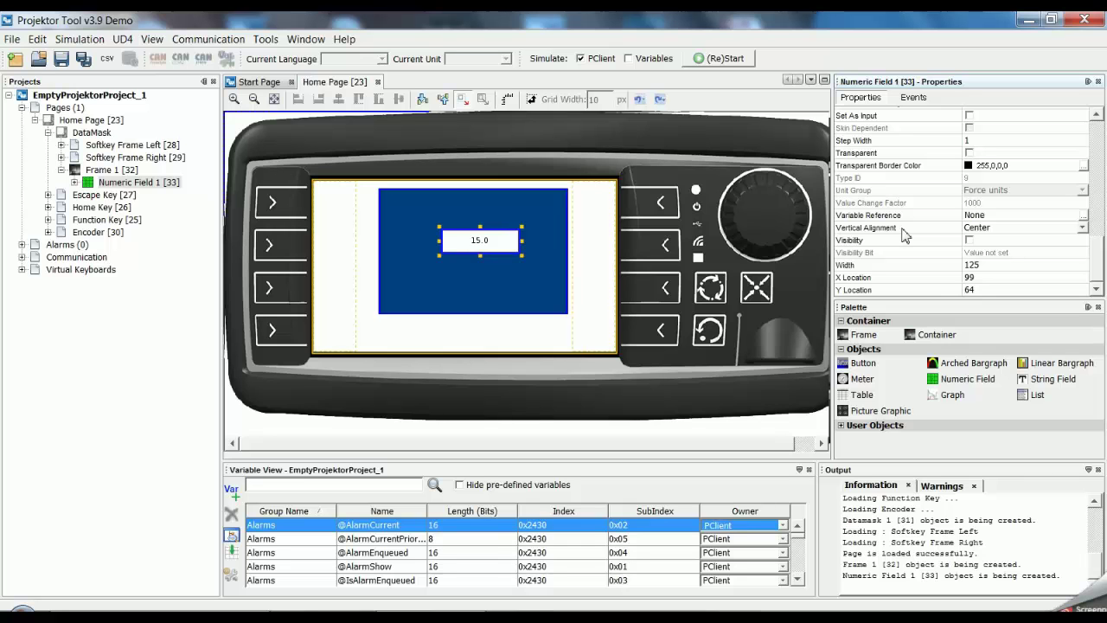
pyautogui.scroll(8, 917, 224)
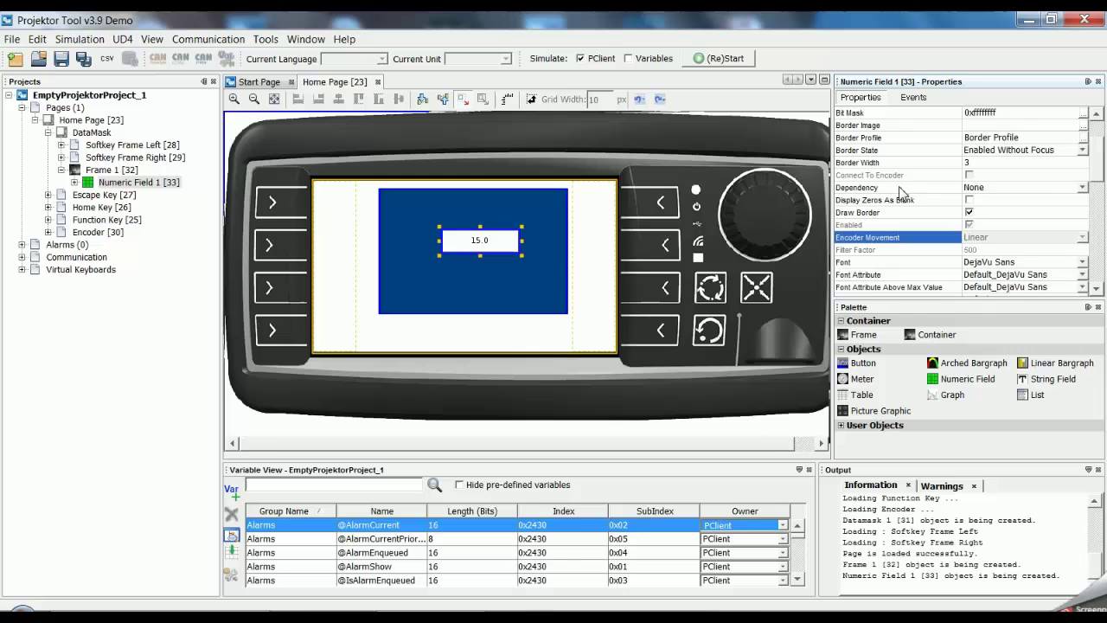
pyautogui.scroll(3, 902, 192)
# - Sort the numeric field's properties by category again and return to the General category
pyautogui.rightClick(902, 192)
pyautogui.click(940, 198)
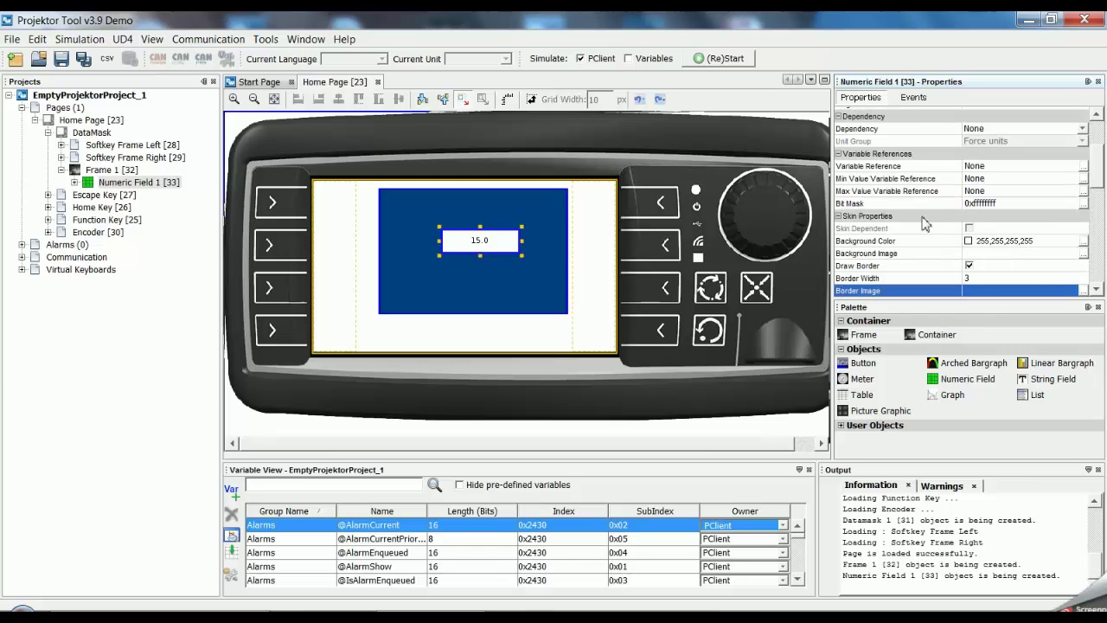
pyautogui.scroll(3, 921, 227)
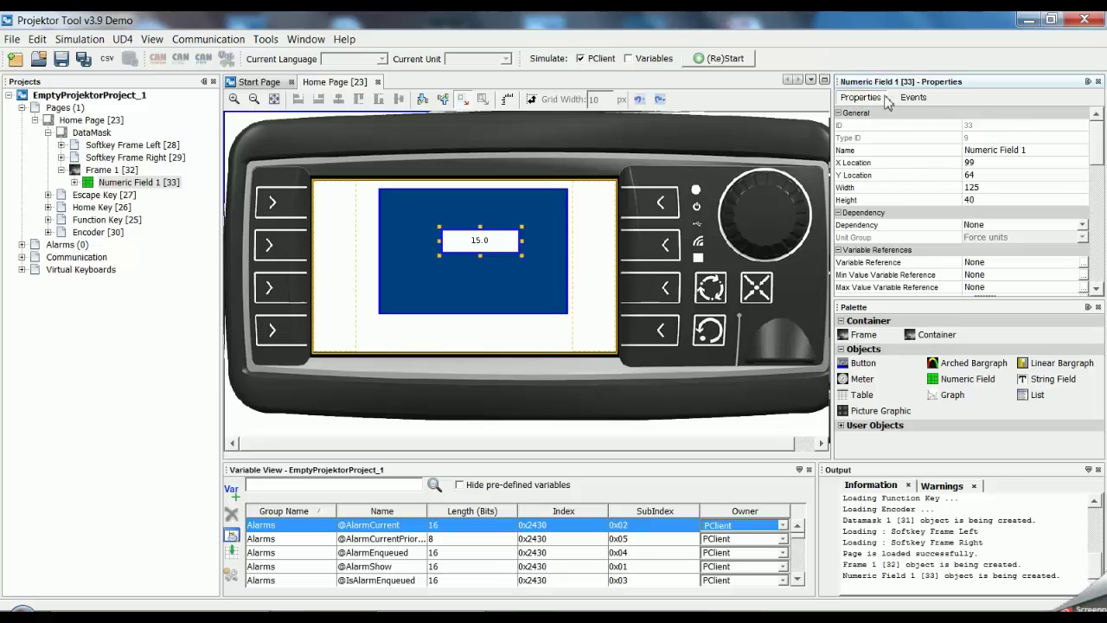
# - Compare the available events of the numeric field with those of the frame
pyautogui.click(911, 100)
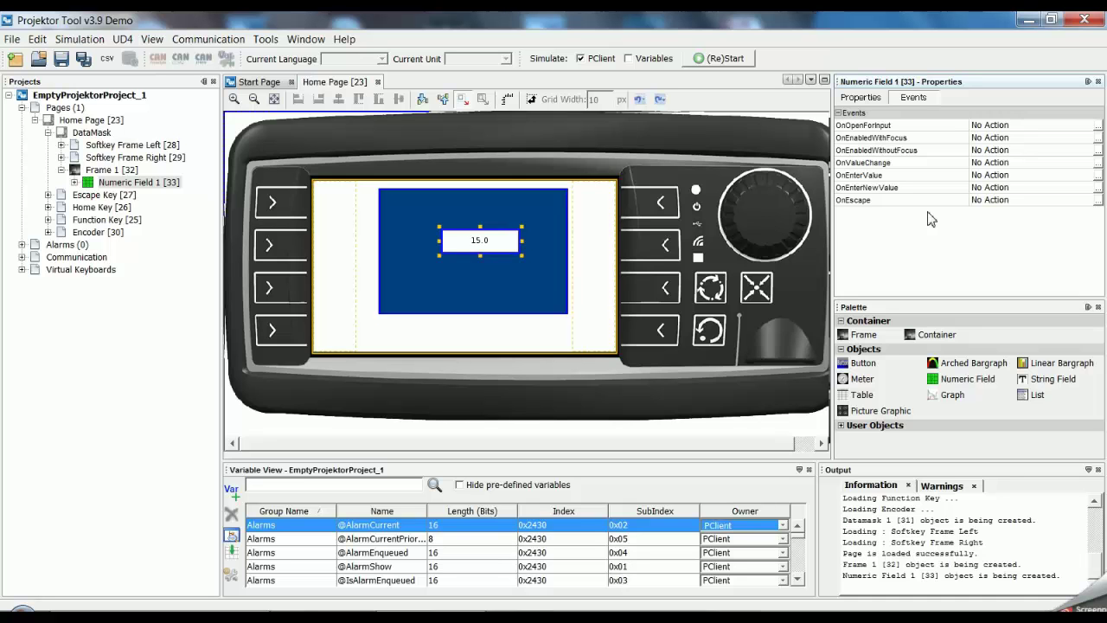
pyautogui.click(508, 275)
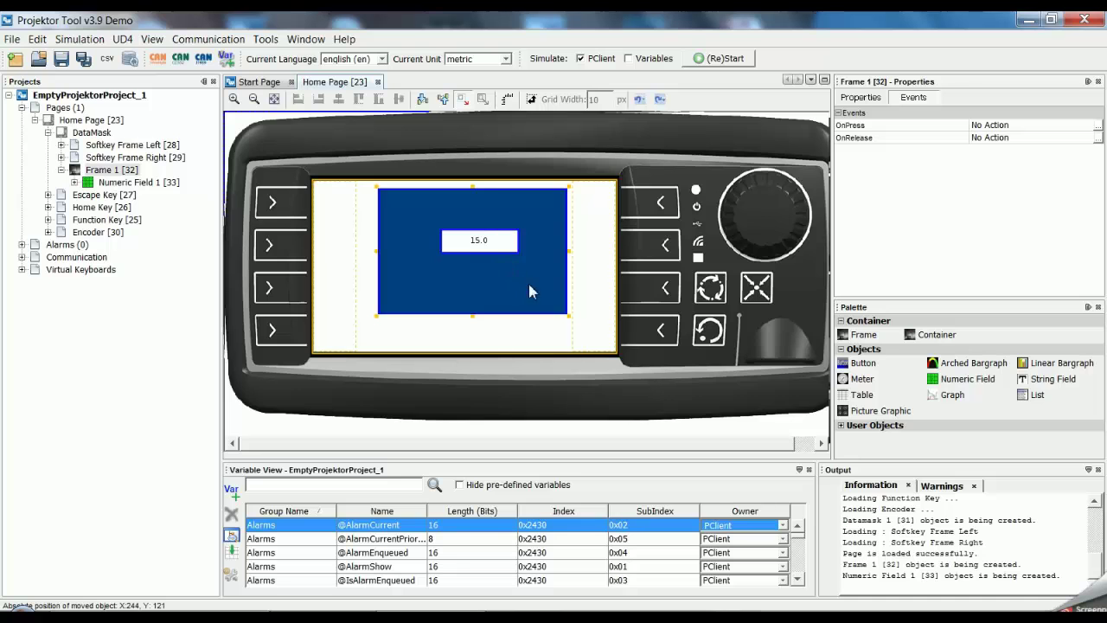
pyautogui.click(497, 250)
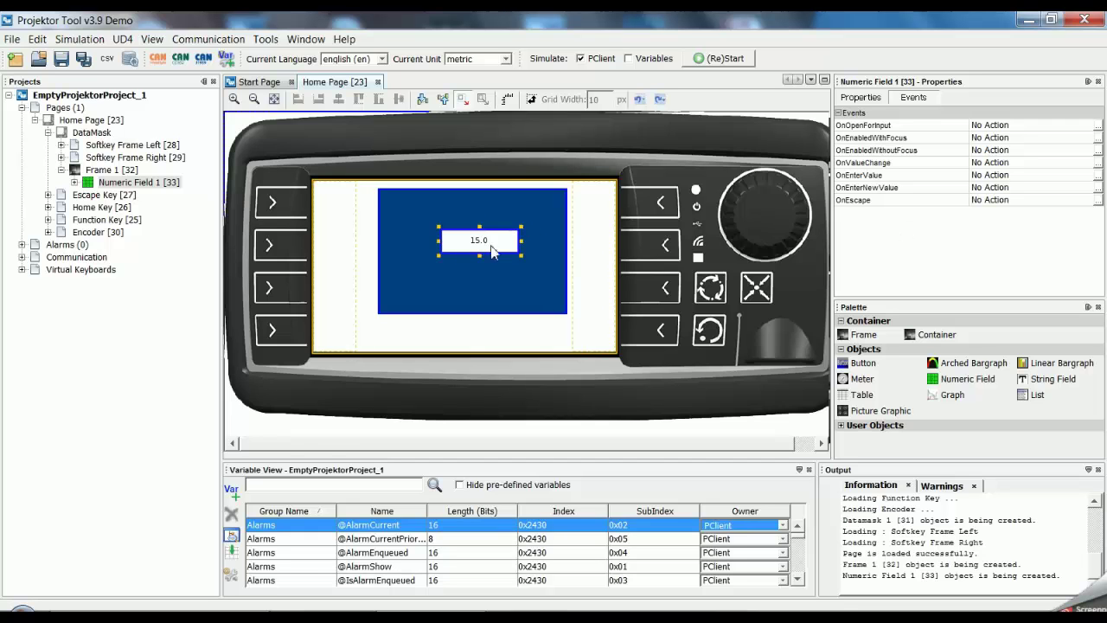
# - Add a button below the numeric field inside the frame, and enlarge the frame to fill the display, 480 by 272 at X 0, Y 0
pyautogui.moveTo(863, 365); pyautogui.dragTo(442, 271)
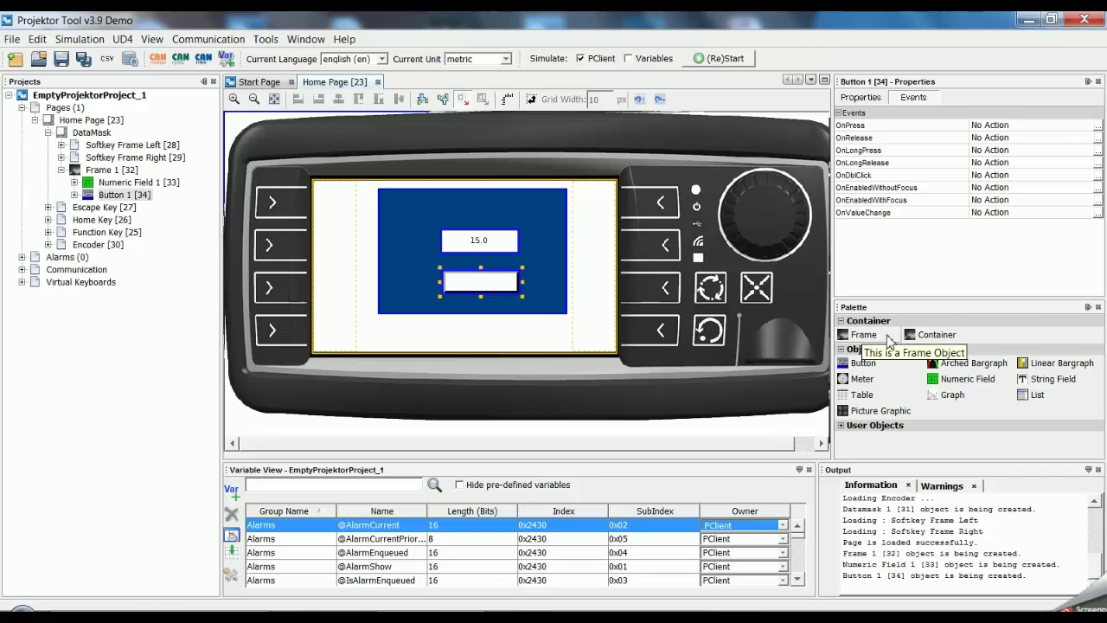
pyautogui.click(542, 268)
pyautogui.moveTo(537, 267); pyautogui.dragTo(655, 377)
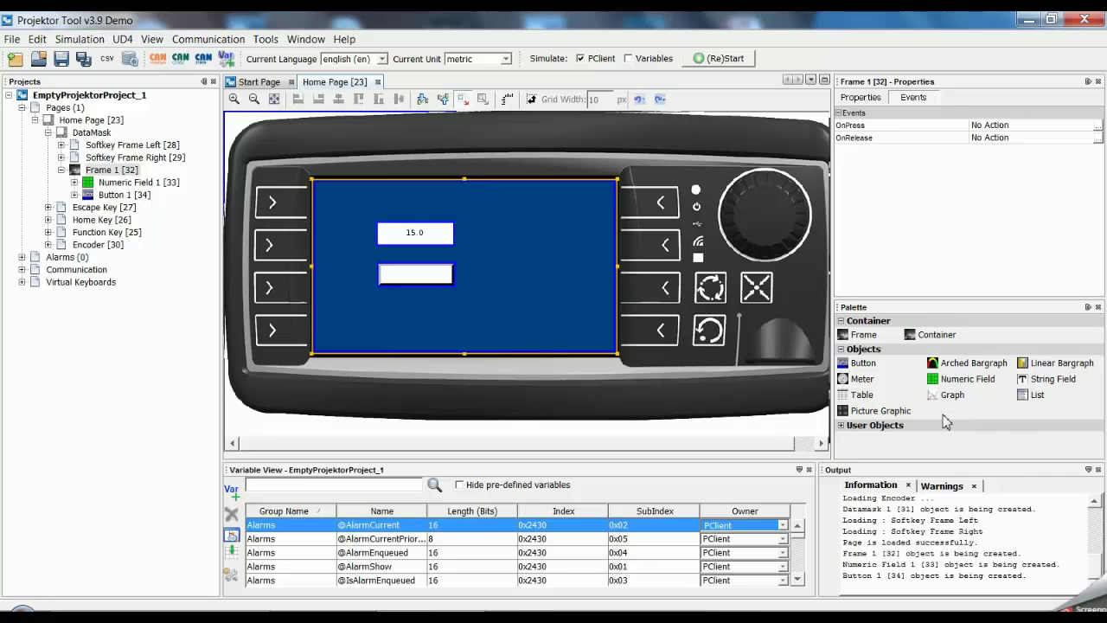
# - Hide the User Objects category from the palette using the Palette Manager
pyautogui.click(843, 427)
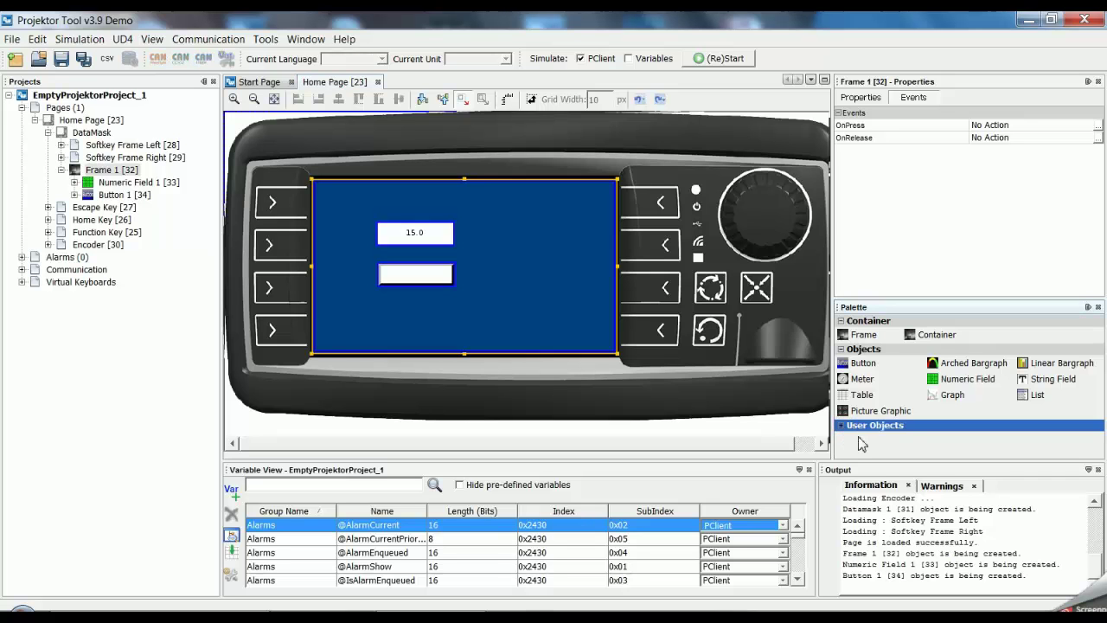
pyautogui.rightClick(923, 429)
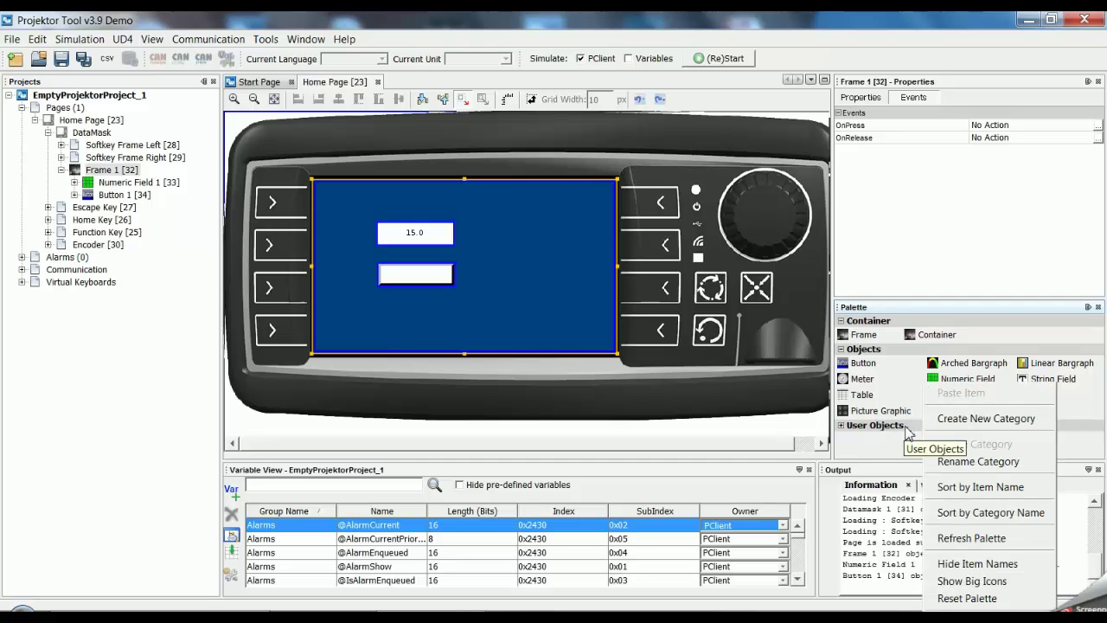
pyautogui.click(968, 614)
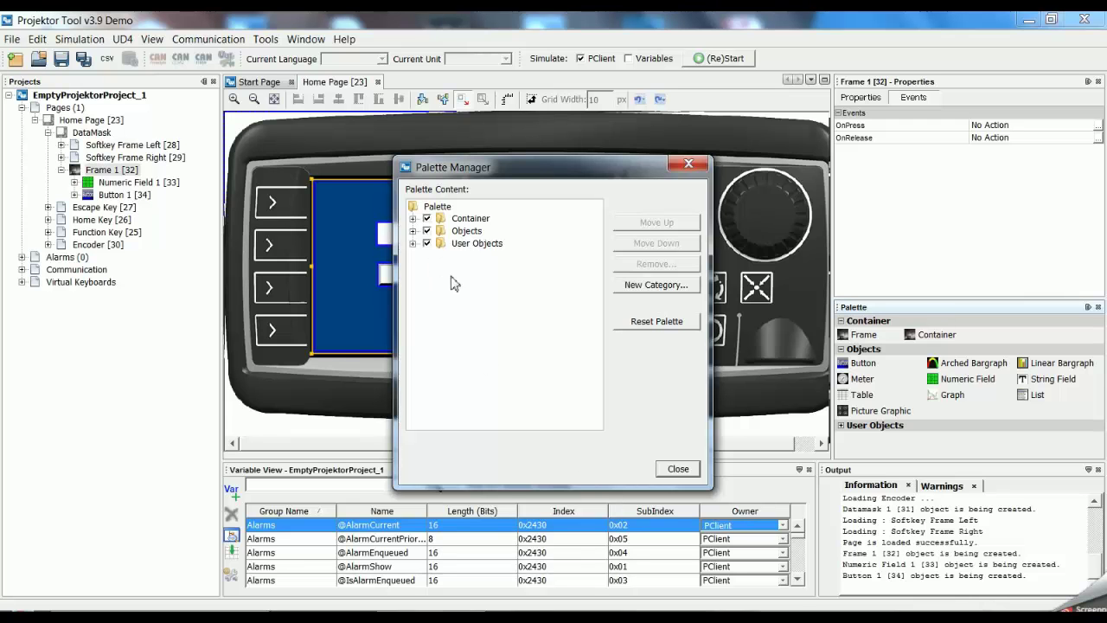
pyautogui.click(426, 243)
pyautogui.click(671, 468)
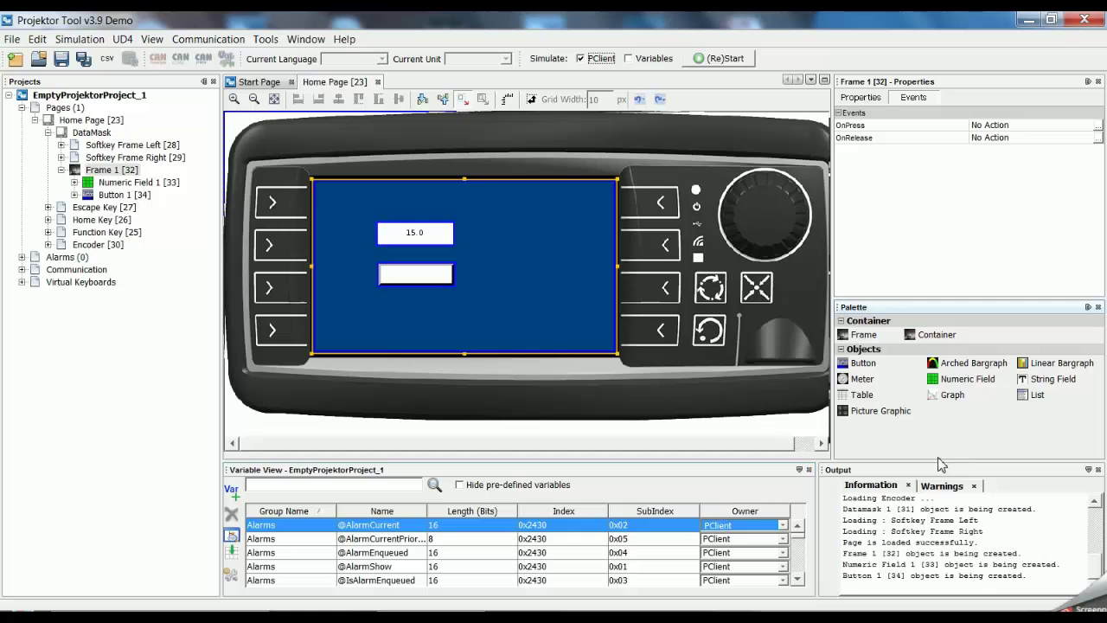
# - Give the Properties window more height and show the frame's properties instead of its events
pyautogui.moveTo(921, 302); pyautogui.dragTo(920, 334)
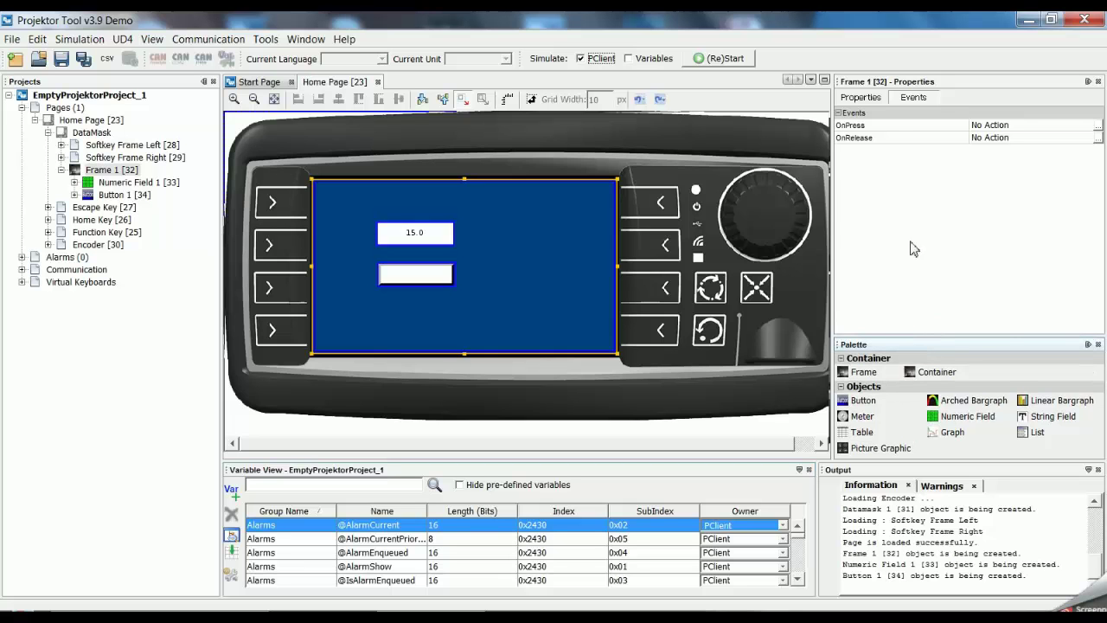
pyautogui.click(863, 97)
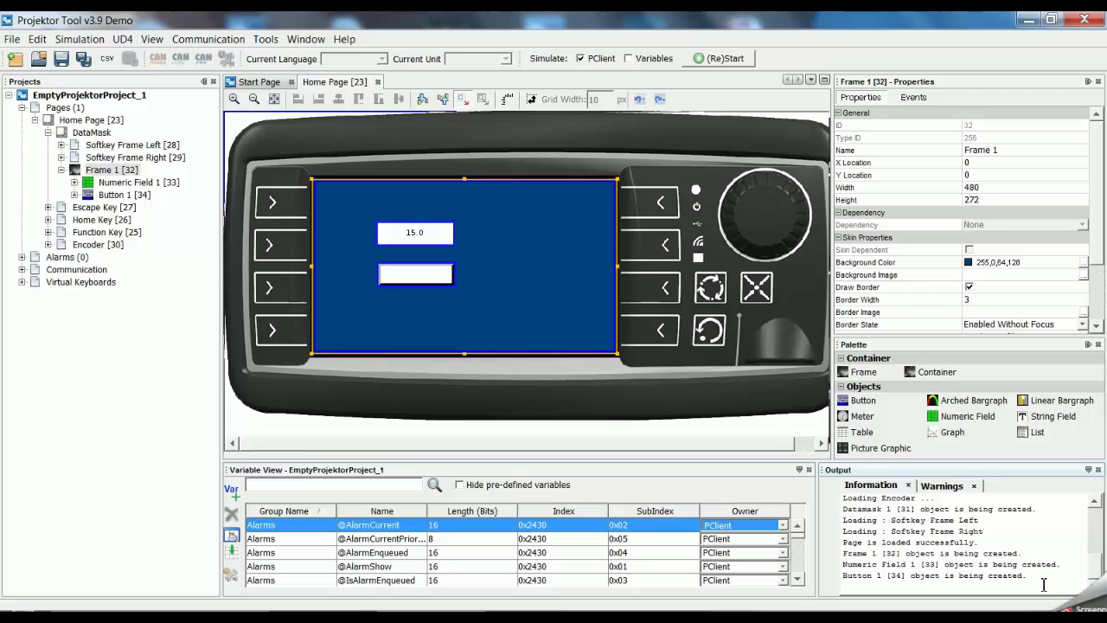
# - Highlight the output message about the created button, and enlarge the Variable View upward to show more variables
pyautogui.moveTo(1044, 583); pyautogui.dragTo(844, 576)
pyautogui.click(957, 575)
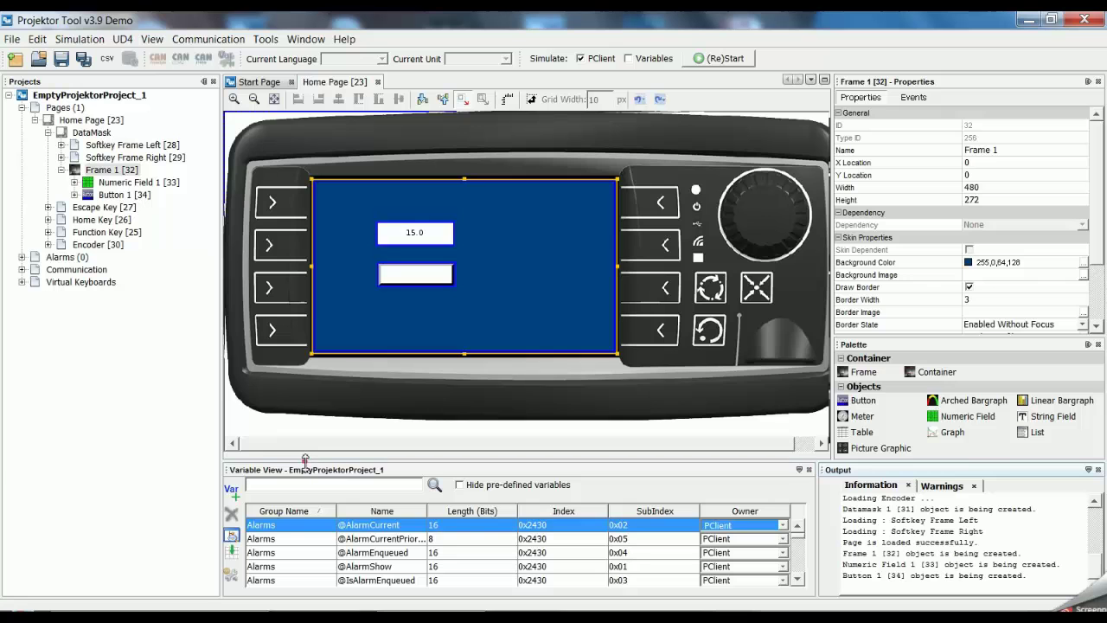
pyautogui.moveTo(305, 458); pyautogui.dragTo(310, 380)
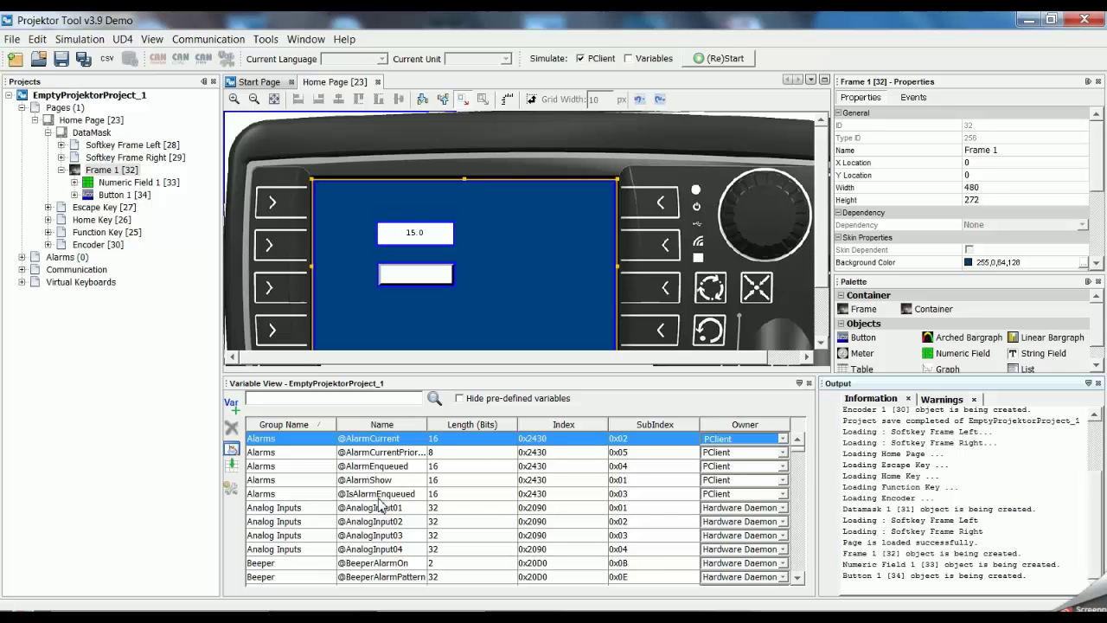
# - Look through the pre-defined variables in the Variable View, from the Alarms group to the Visibility group and back
pyautogui.scroll(-15, 379, 509)
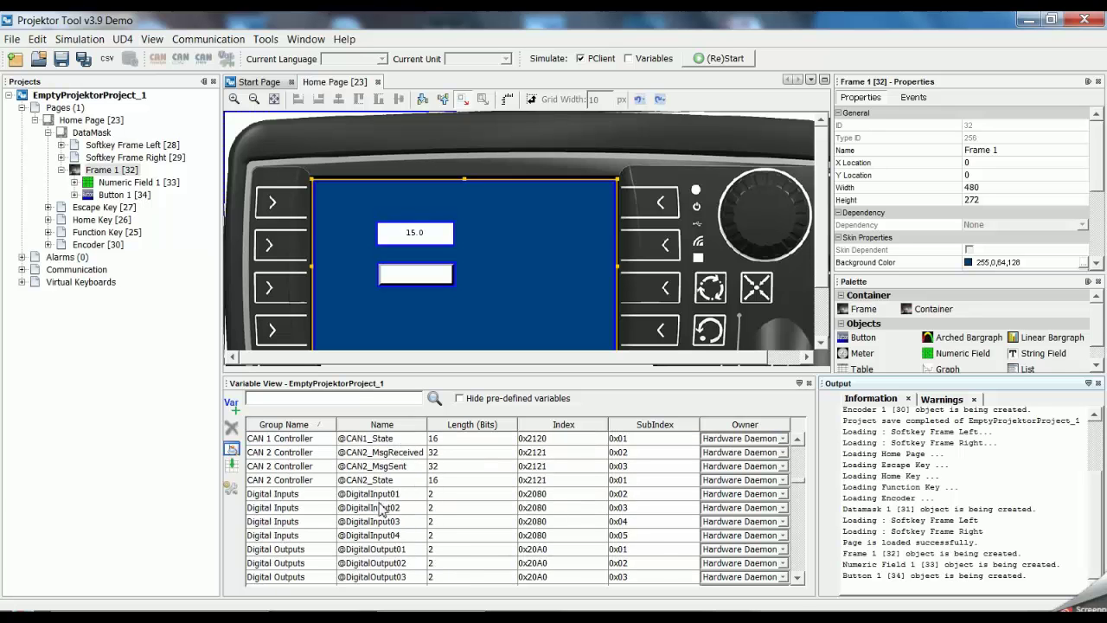
pyautogui.scroll(-15, 380, 510)
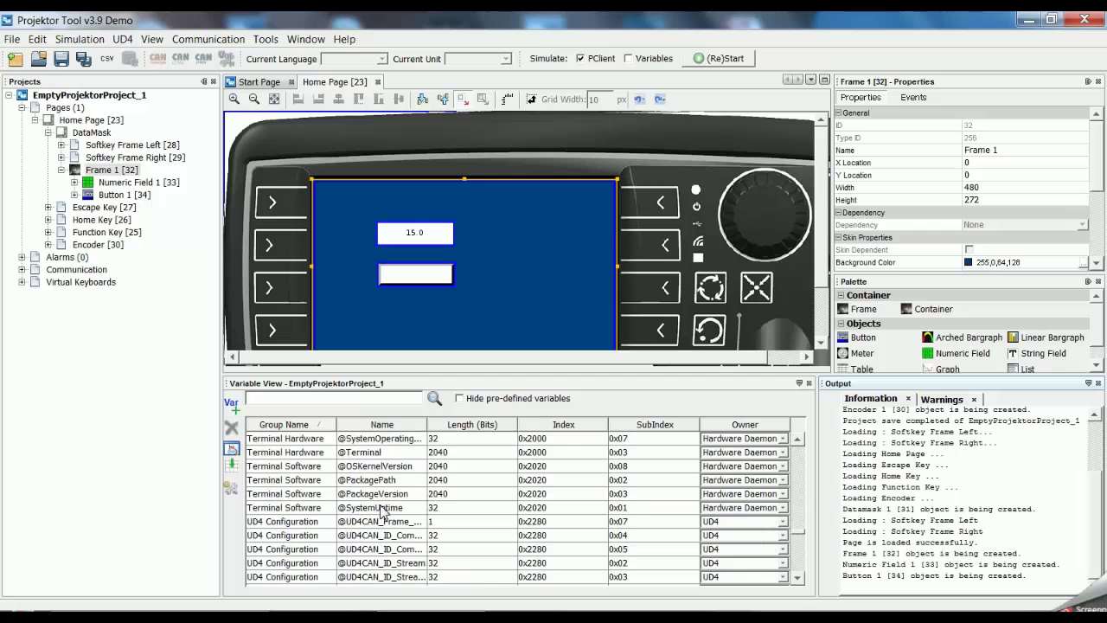
pyautogui.scroll(-10, 381, 511)
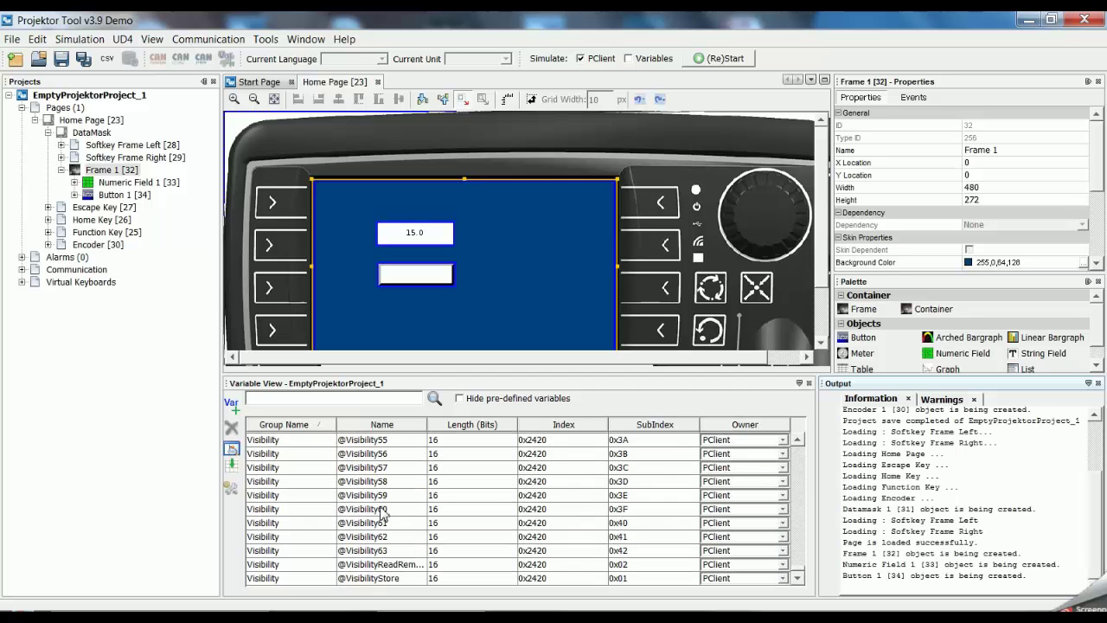
pyautogui.scroll(15, 382, 511)
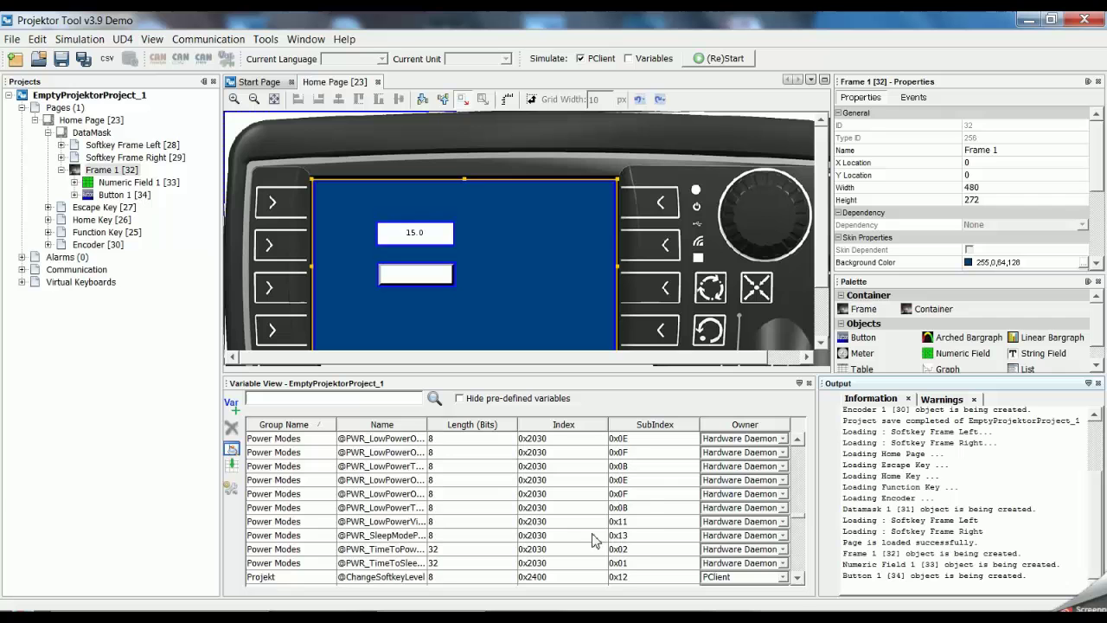
pyautogui.scroll(5, 674, 536)
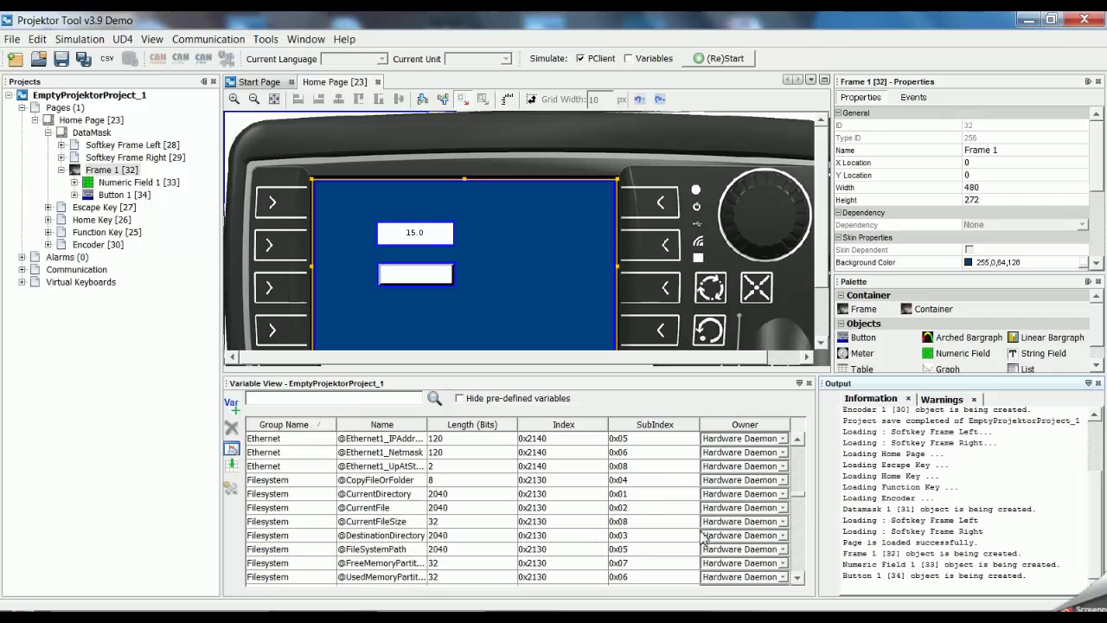
pyautogui.click(800, 492)
pyautogui.scroll(5, 800, 493)
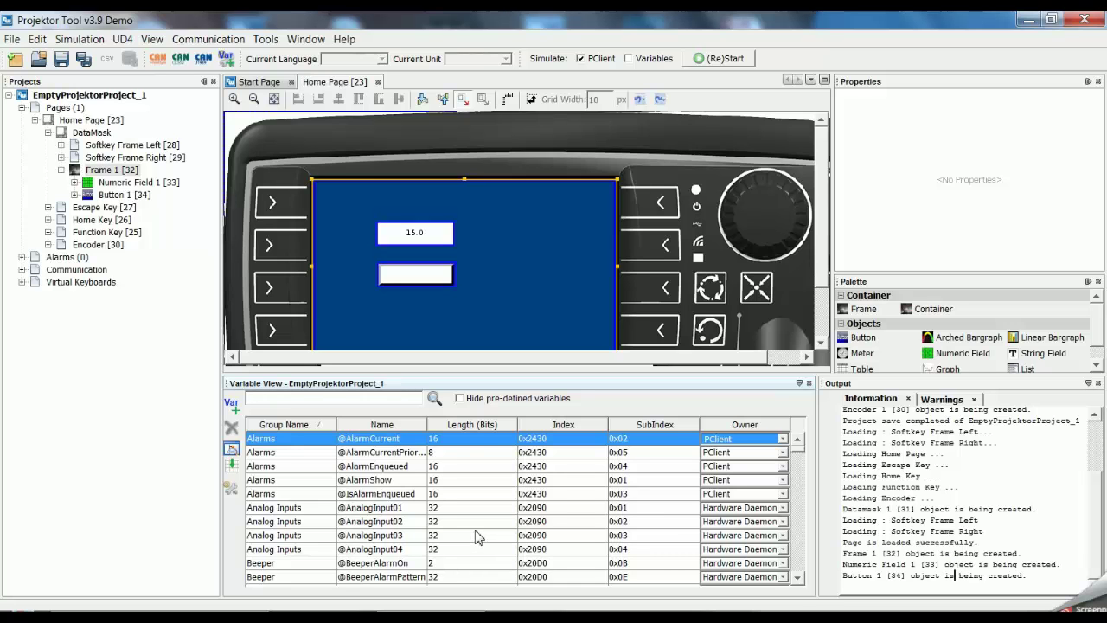
# - Hide the pre-defined variables in the Variable View and add a new variable named test
pyautogui.click(461, 399)
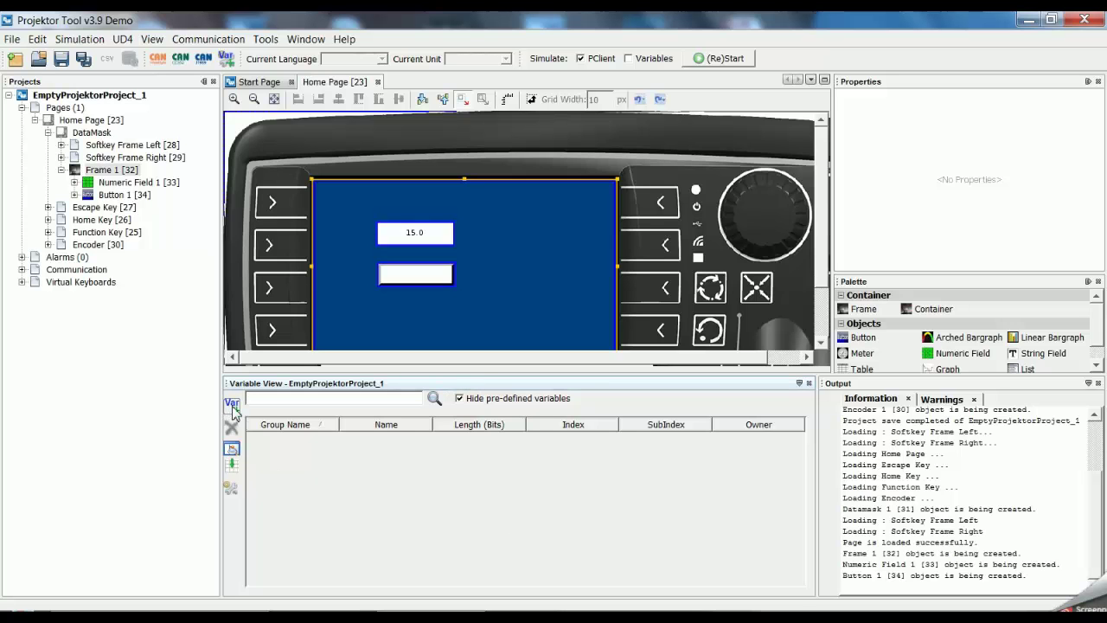
pyautogui.click(232, 404)
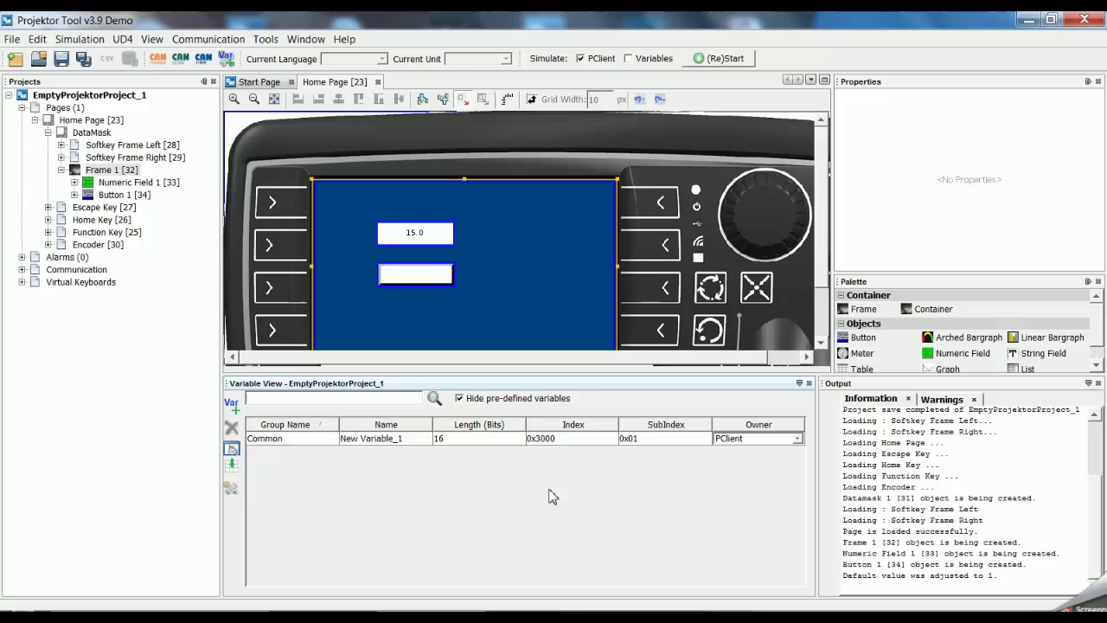
pyautogui.doubleClick(372, 439)
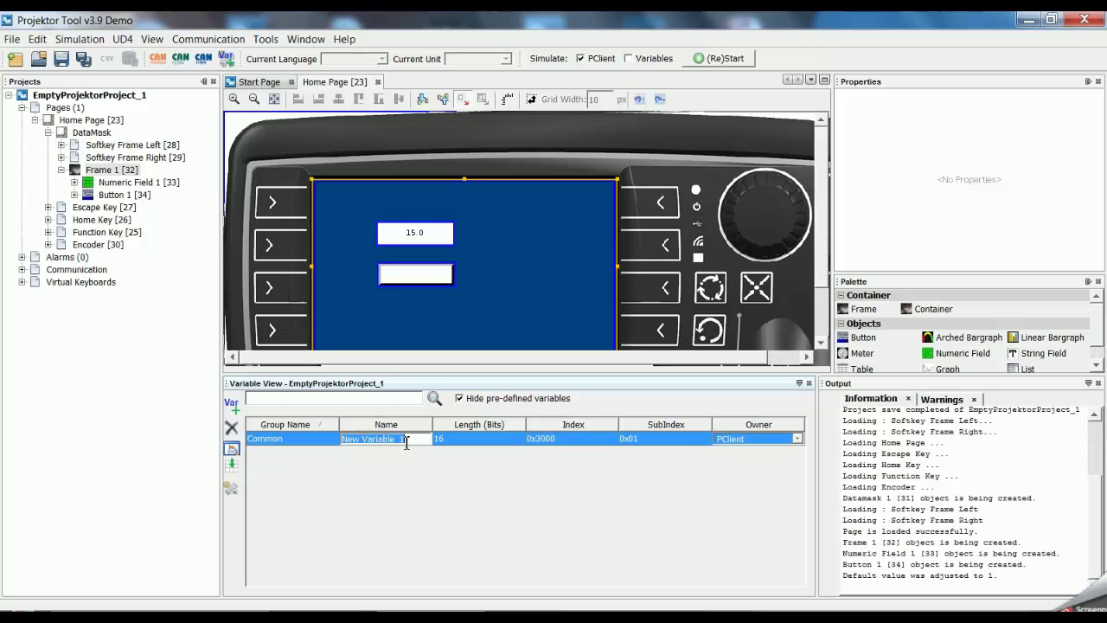
pyautogui.write('test')
pyautogui.press('Return')
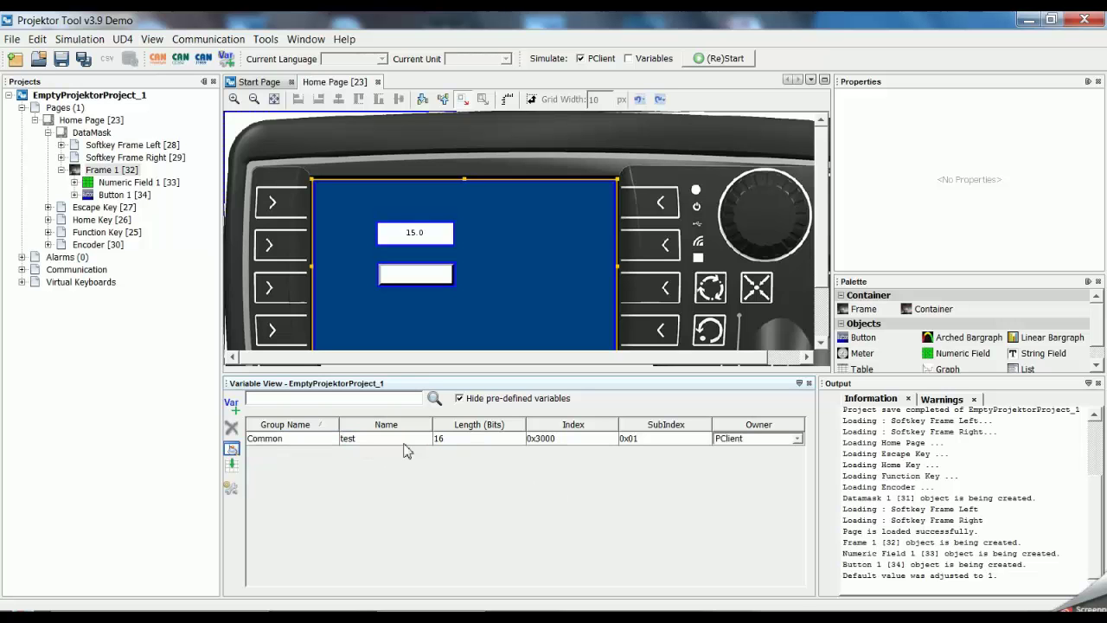
# - Examine the properties and events of the test variable in the Variable Manager, including OnValueChangeByOwner, and close it without changes
pyautogui.click(416, 441)
pyautogui.rightClick(415, 443)
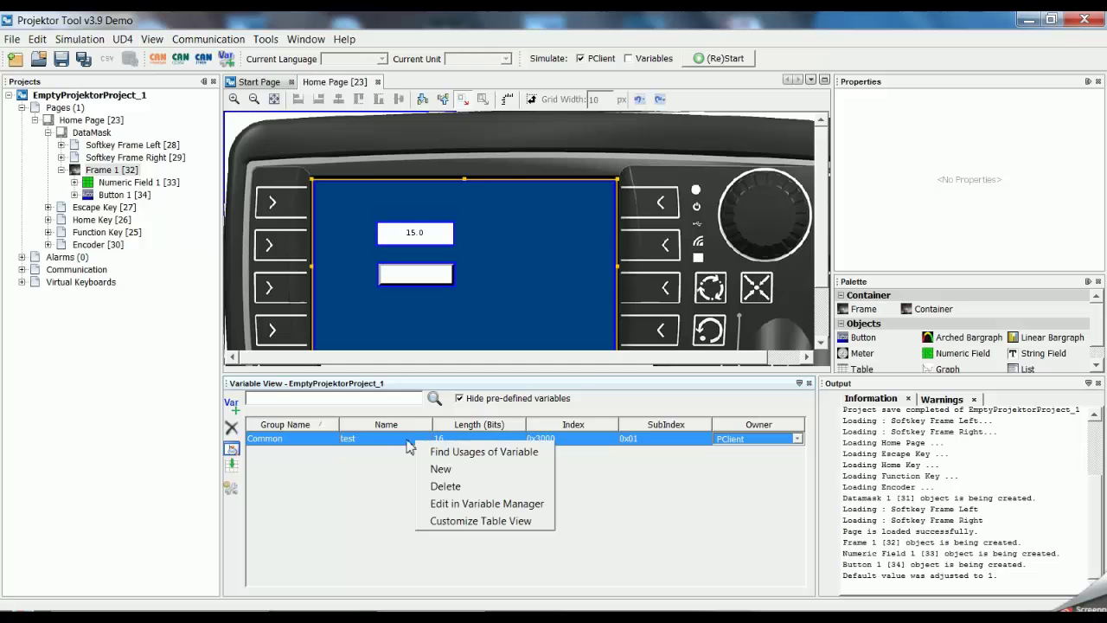
pyautogui.click(498, 504)
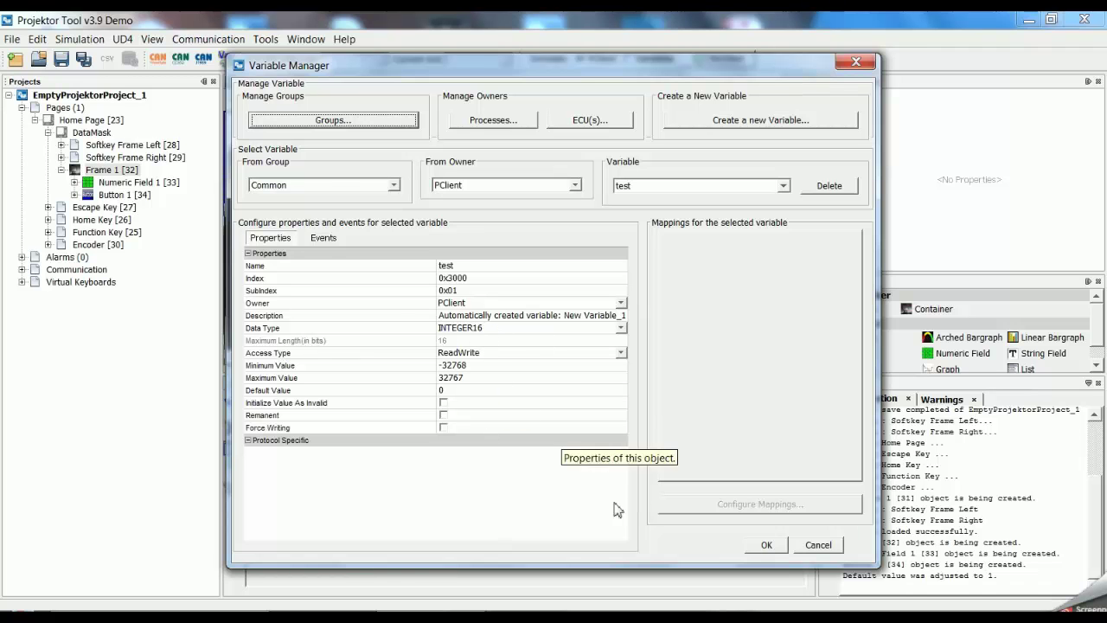
pyautogui.click(324, 238)
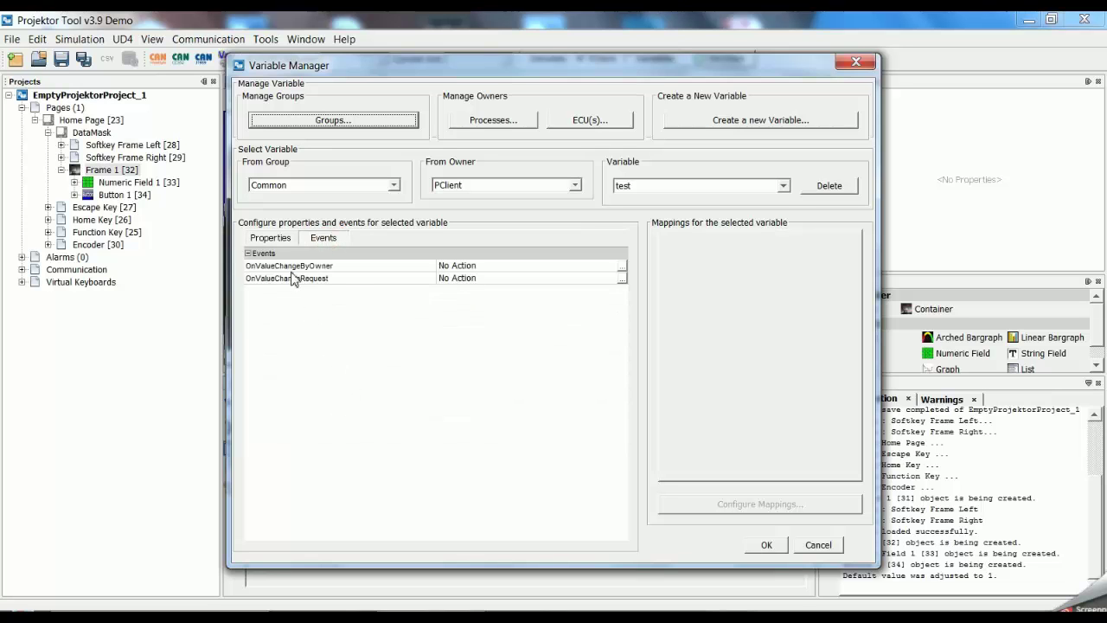
pyautogui.click(260, 267)
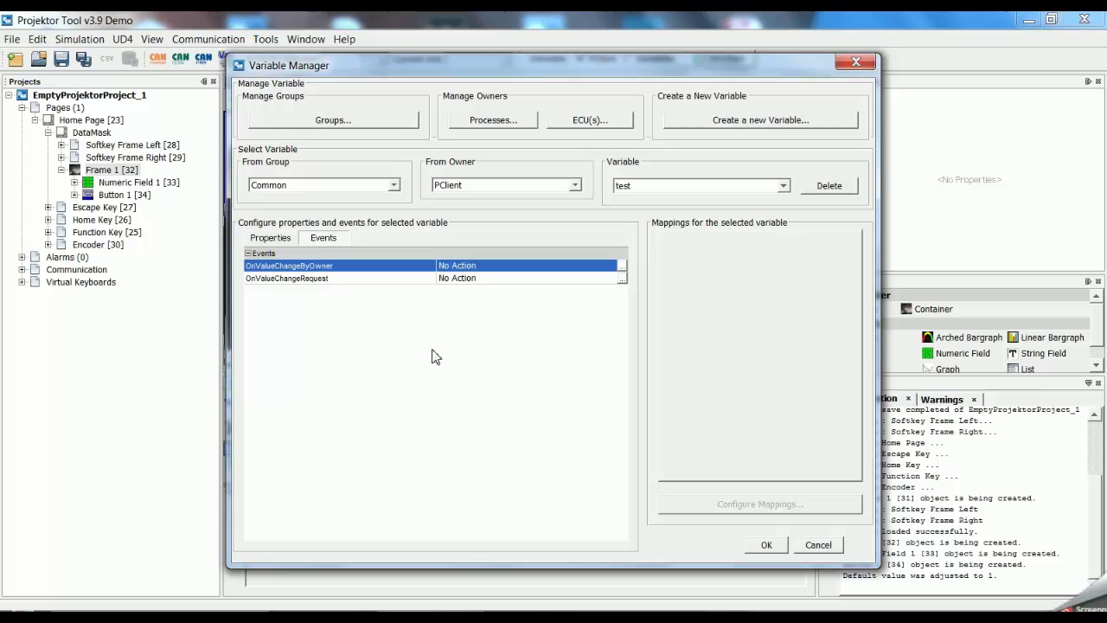
pyautogui.click(820, 547)
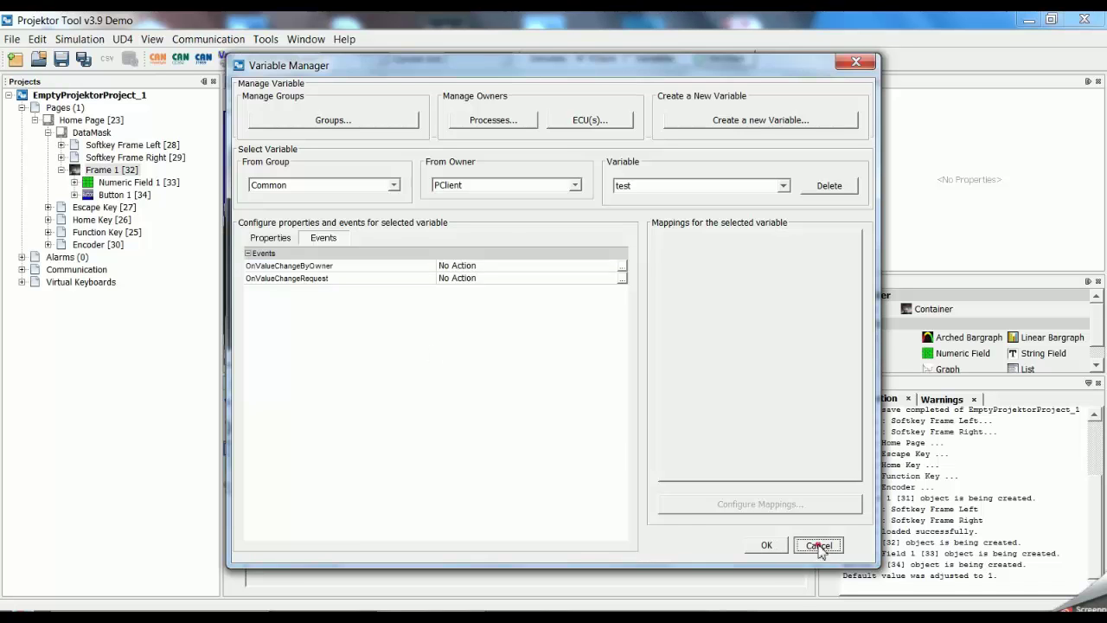